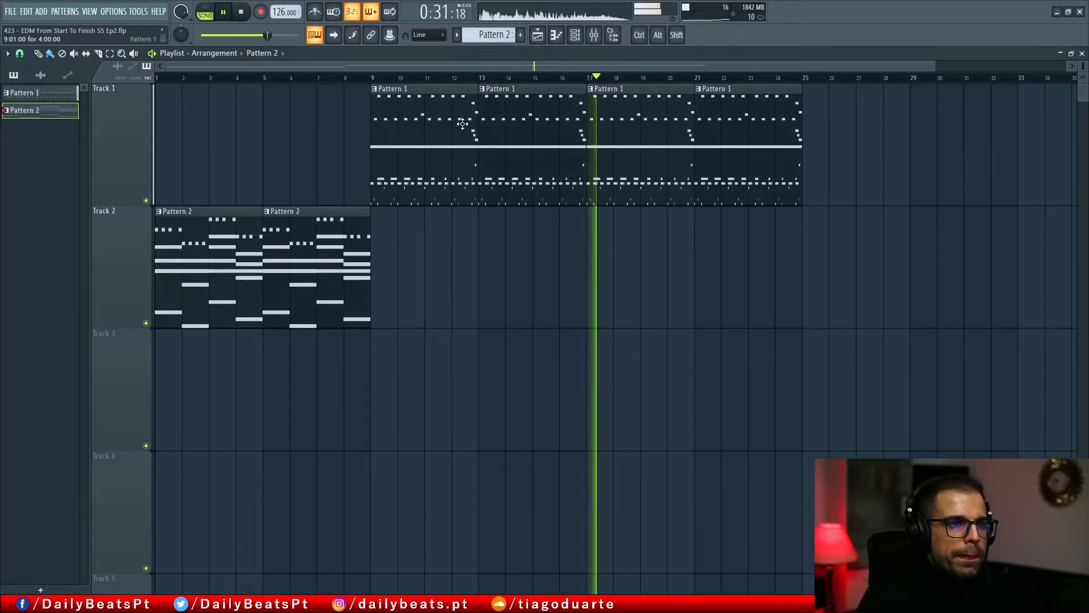
- Solo the Sektor Synth #2 channel during Pattern 1 playback and rename it Bass
{"action": "key", "text": "space"}
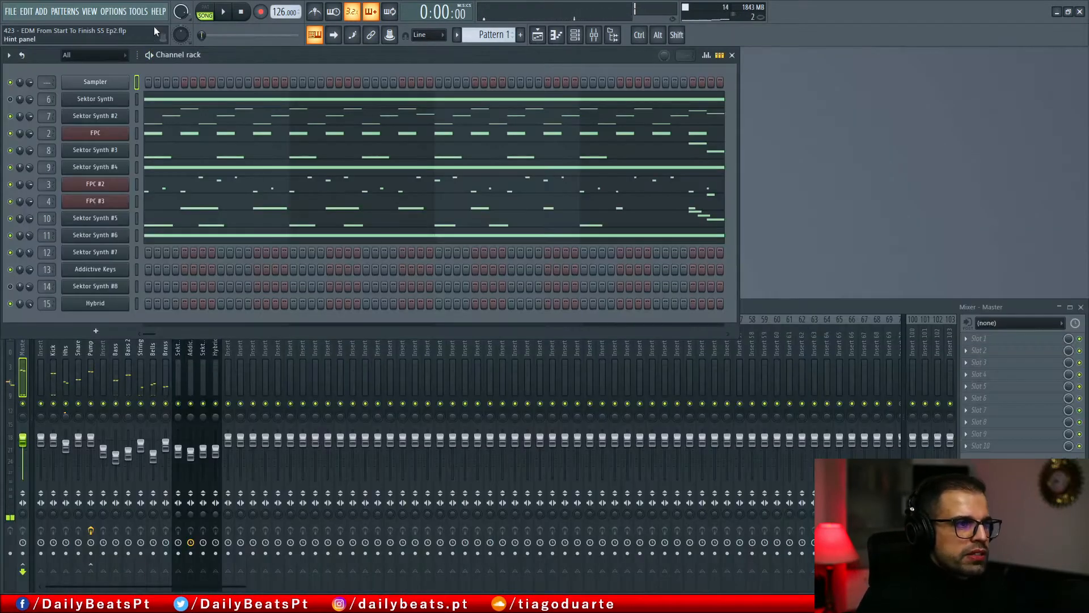
{"action": "key", "text": "space"}
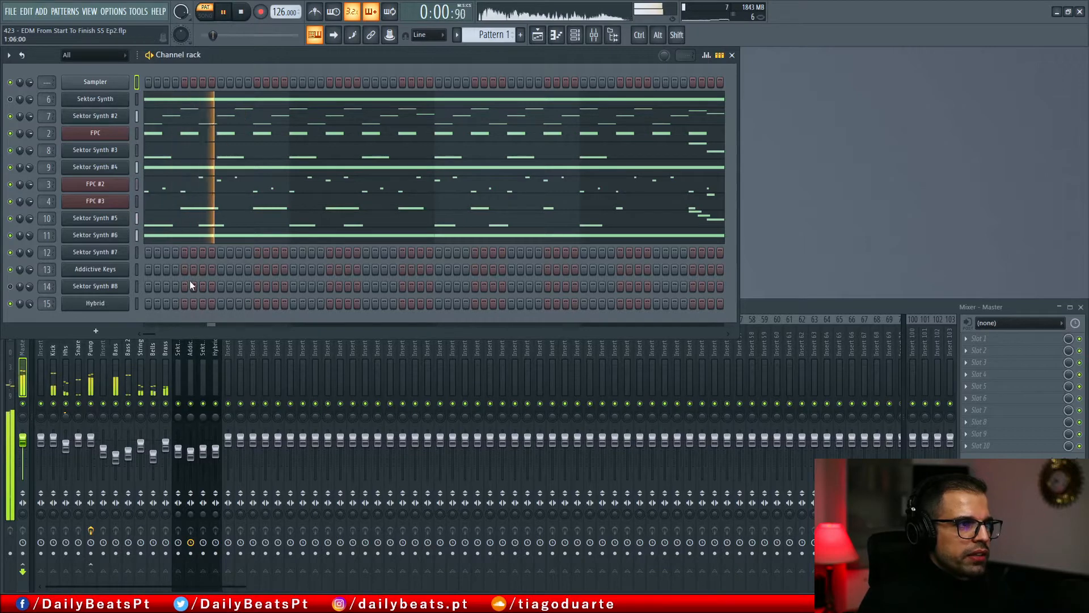
{"action": "key", "text": "space"}
{"action": "right_click", "coordinate": [11, 117]}
{"action": "left_click", "coordinate": [21, 123]}
{"action": "key", "text": "space"}
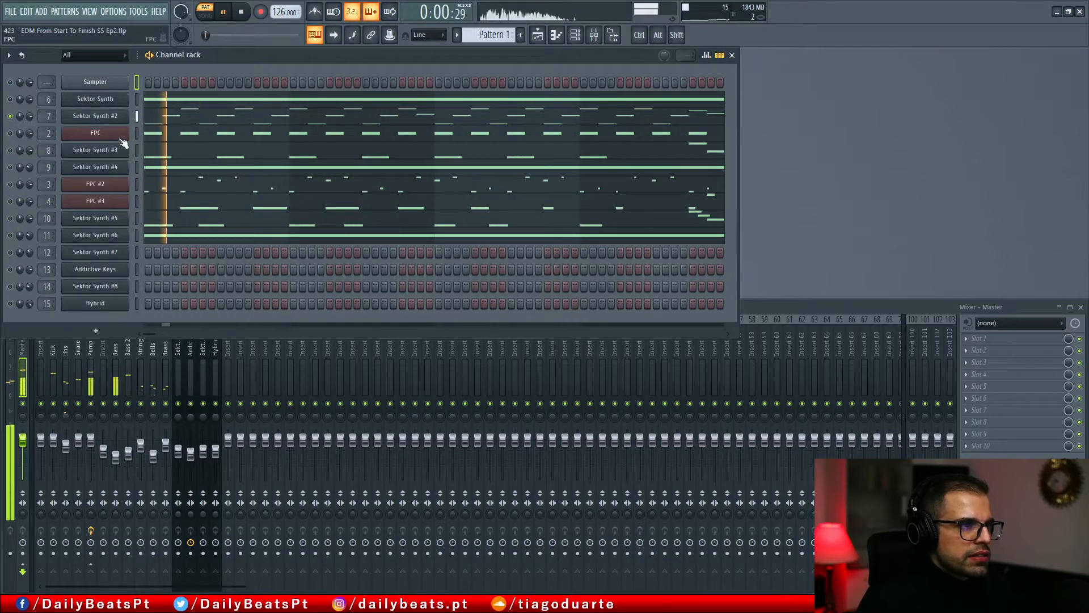
{"action": "middle_click", "coordinate": [97, 119]}
{"action": "type", "text": "Bass"}
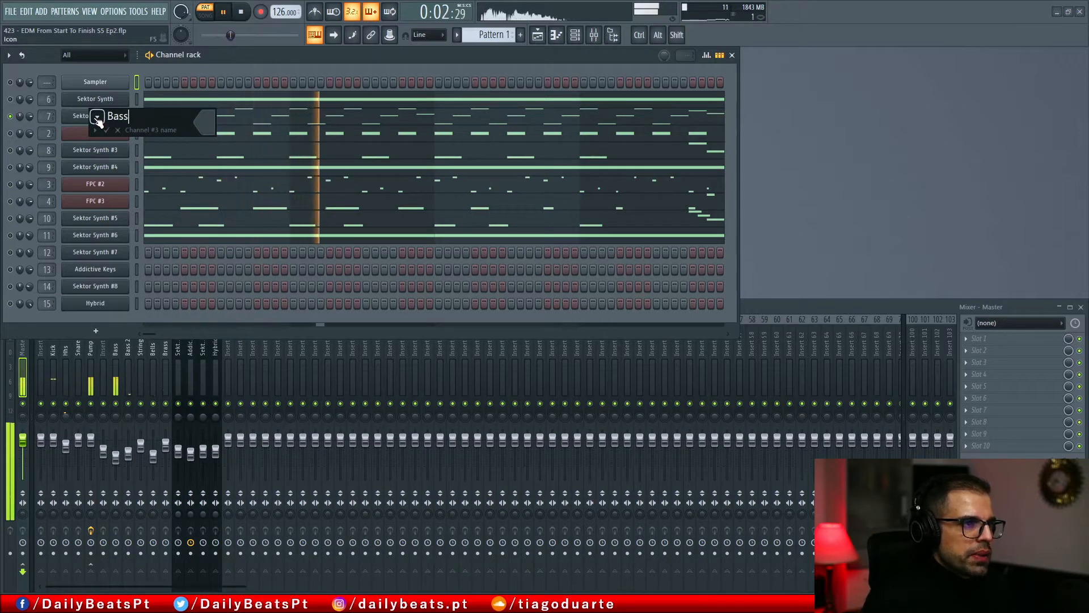
{"action": "key", "text": "Return"}
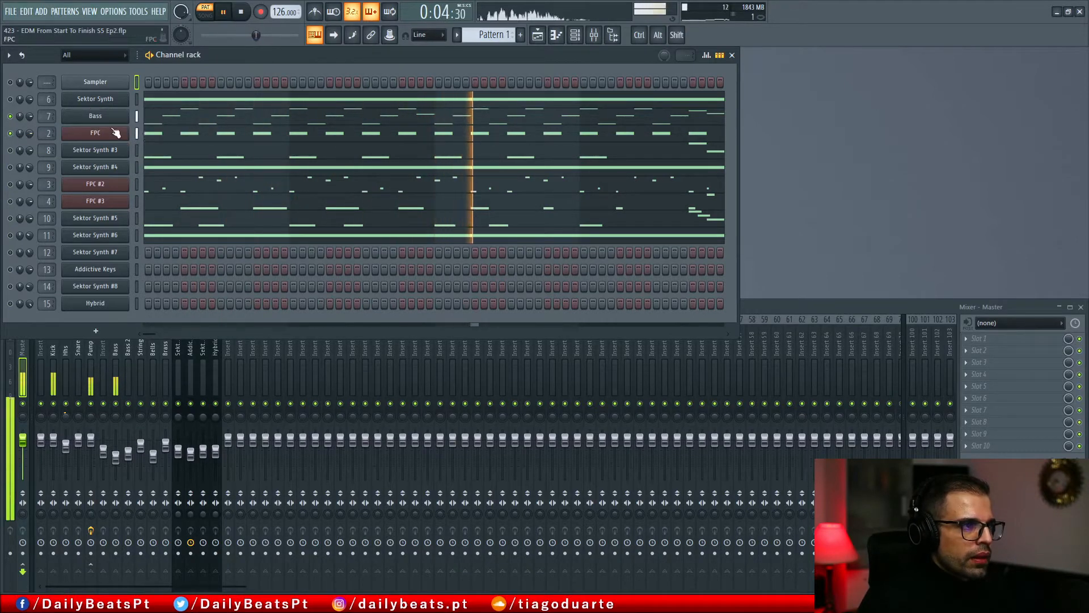
- Rename the first FPC channel as Kick
{"action": "middle_click", "coordinate": [105, 135]}
{"action": "type", "text": "Kick"}
{"action": "key", "text": "Return"}
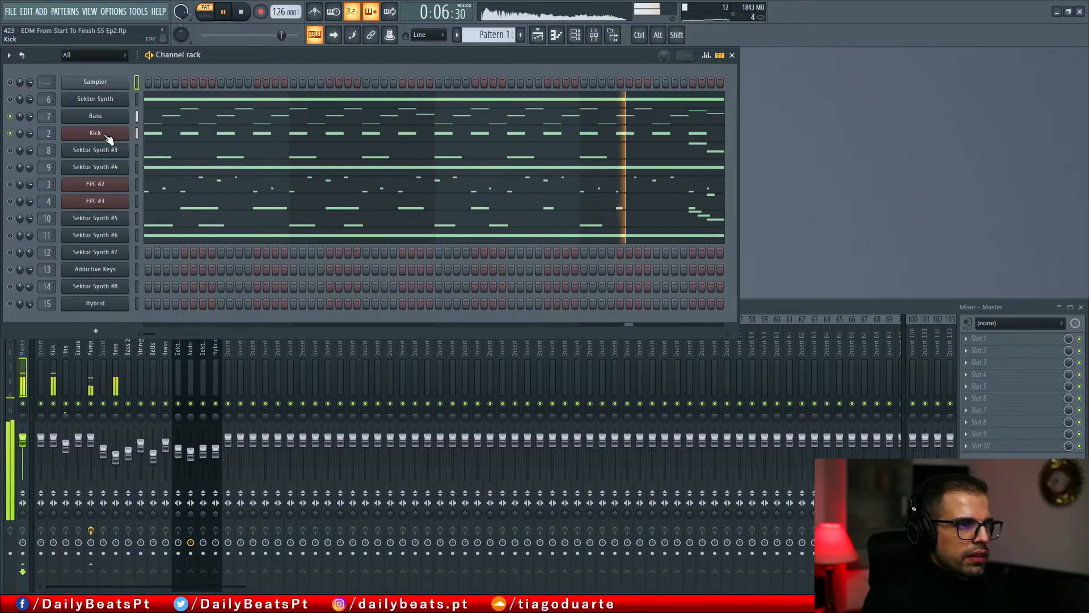
- Unmute the Sektor Synth #3 channel, check its loaded preset, and rename the channel Bass 2
{"action": "left_click", "coordinate": [10, 150]}
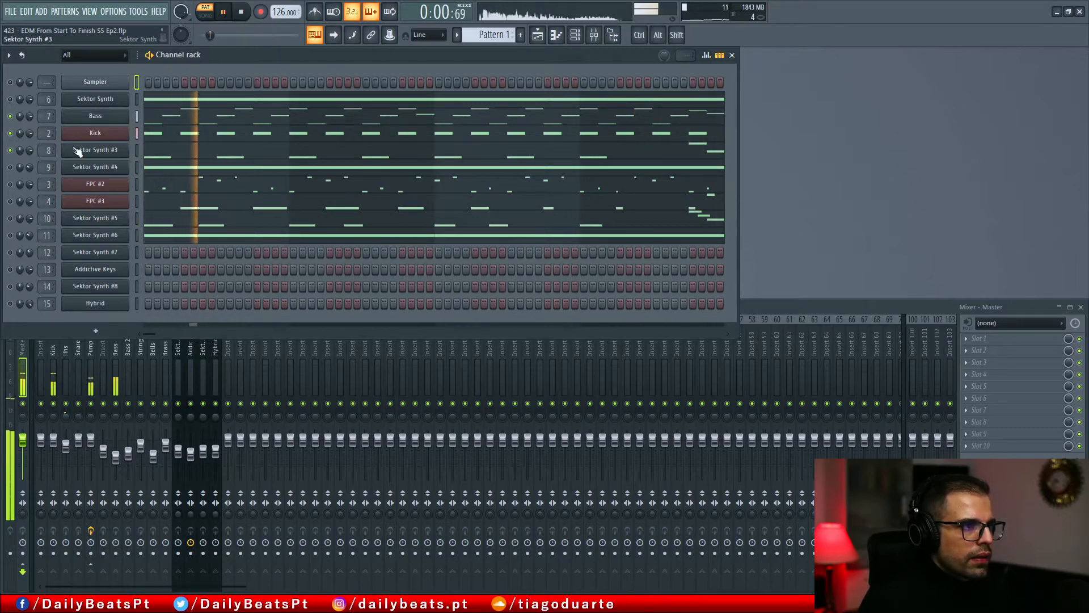
{"action": "left_click", "coordinate": [104, 156]}
{"action": "left_click_drag", "start_coordinate": [305, 193], "coordinate": [304, 168]}
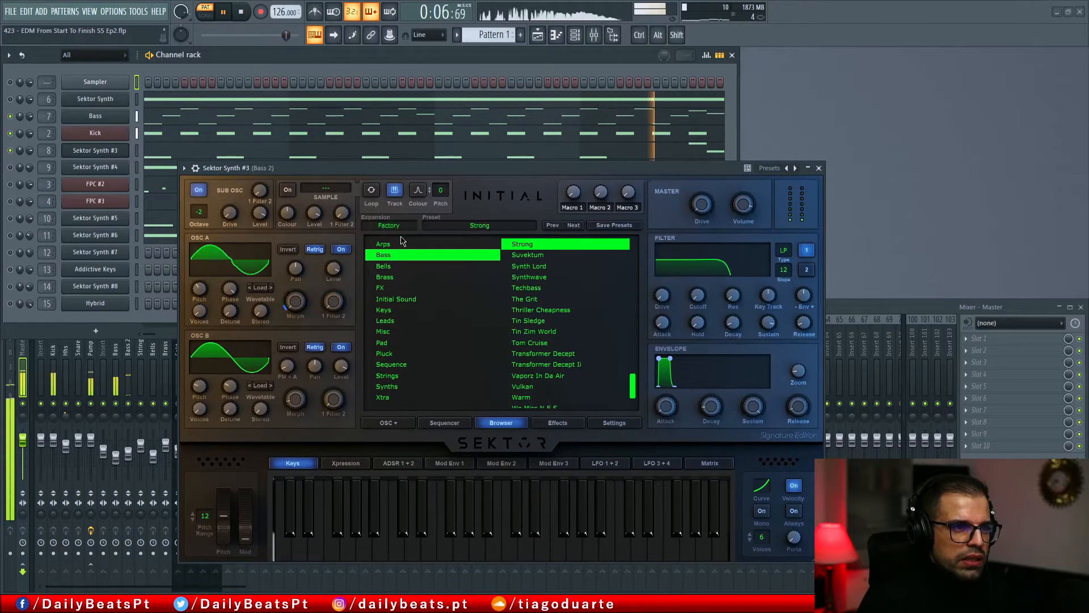
{"action": "left_click", "coordinate": [819, 169]}
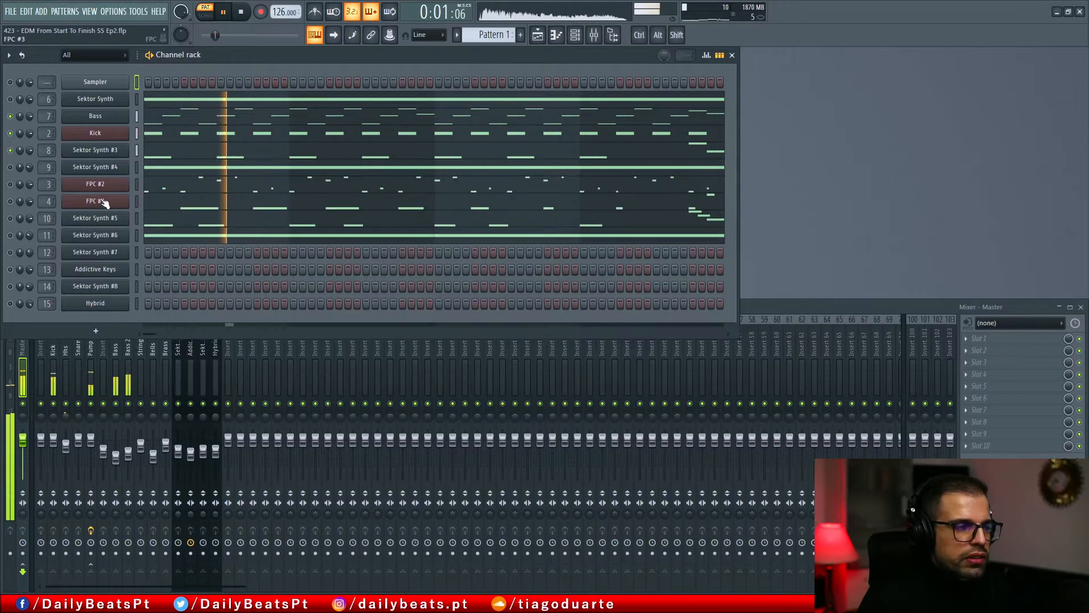
{"action": "left_click", "coordinate": [97, 152], "text": "shift"}
{"action": "type", "text": "Bass 2"}
{"action": "key", "text": "Return"}
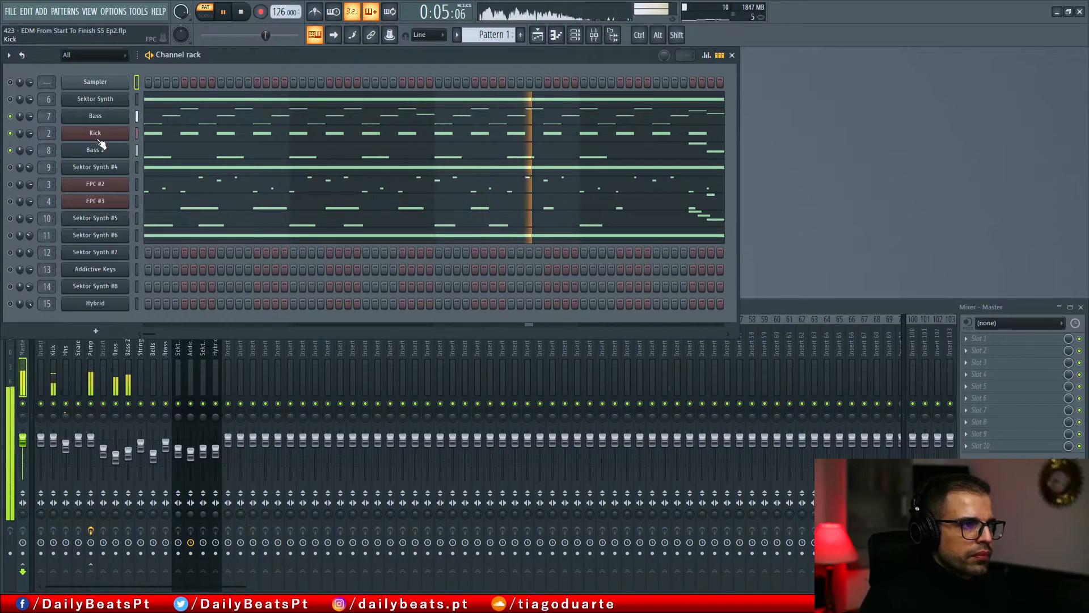
- Copy the Strings name from its mixer track onto the Sektor Synth #4 channel
{"action": "left_click", "coordinate": [122, 375]}
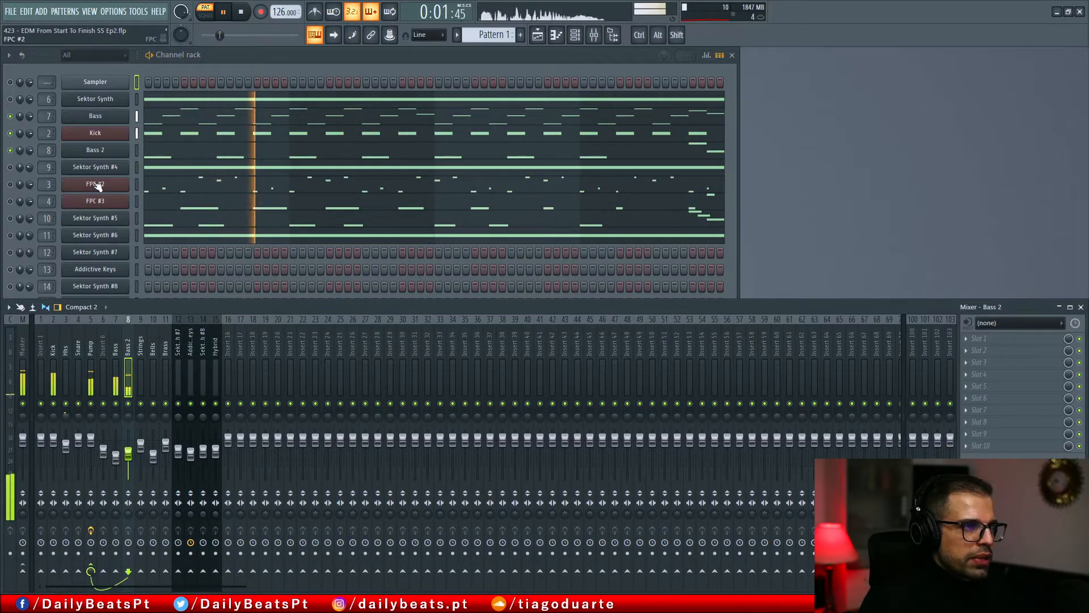
{"action": "left_click", "coordinate": [152, 346]}
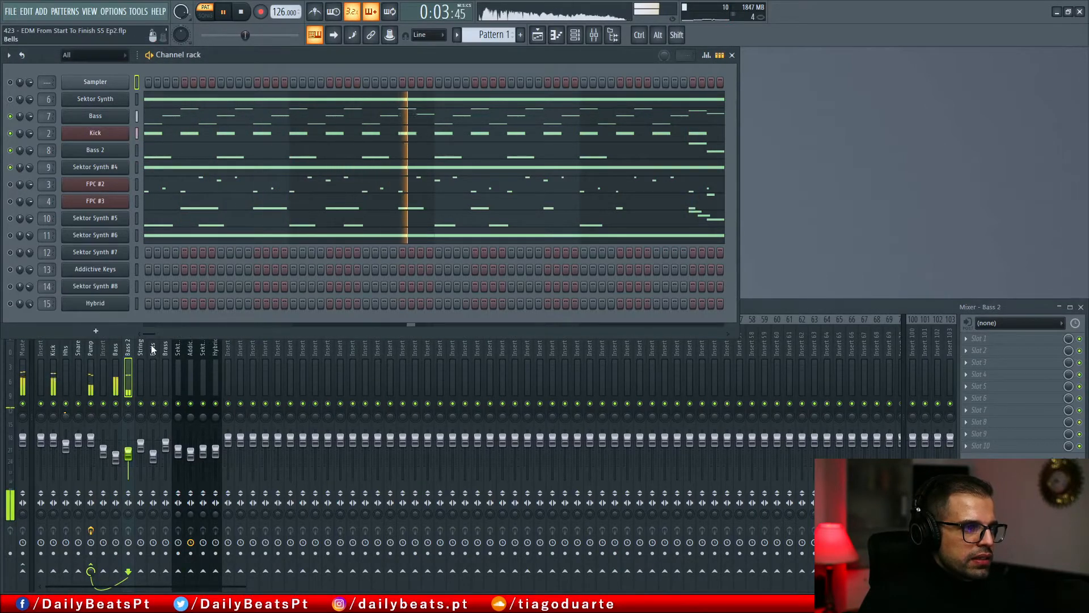
{"action": "double_click", "coordinate": [141, 346]}
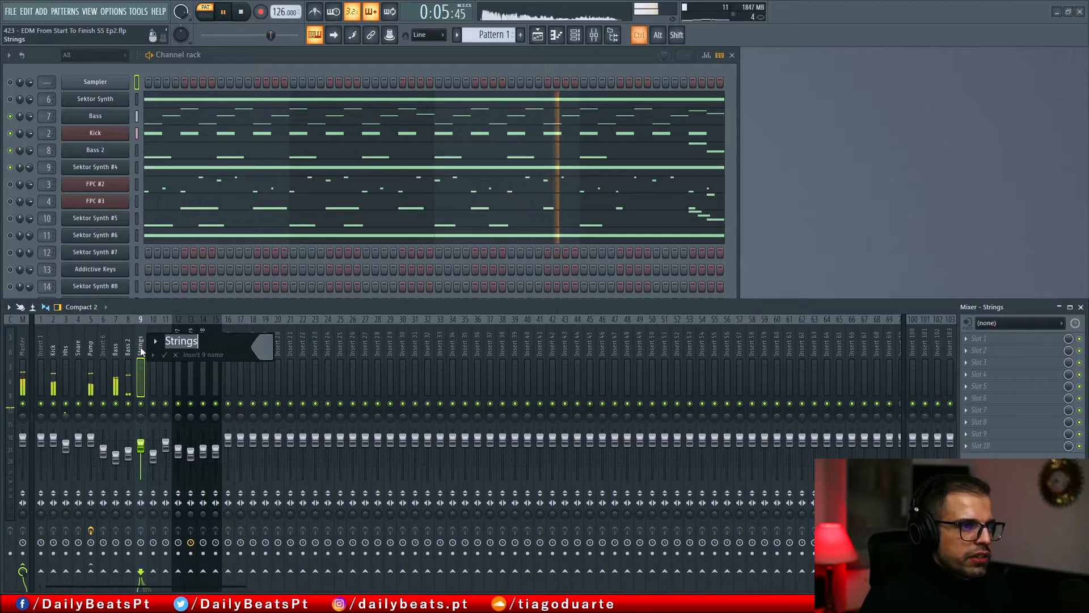
{"action": "key", "text": "ctrl+c"}
{"action": "key", "text": "Return"}
{"action": "middle_click", "coordinate": [91, 168]}
{"action": "key", "text": "ctrl+v"}
{"action": "key", "text": "Return"}
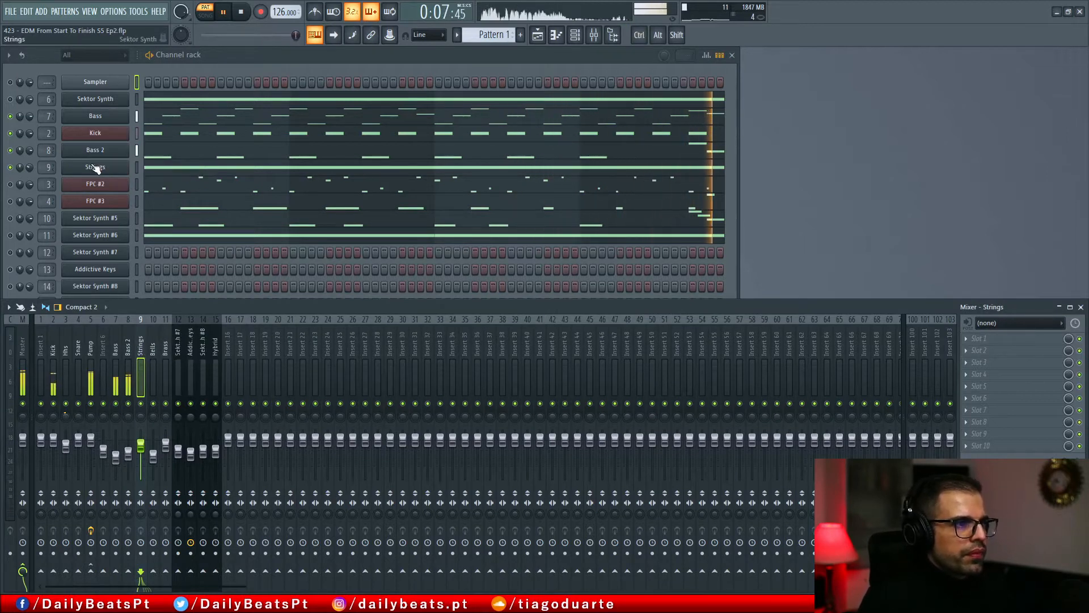
- Unmute the FPC #2 and FPC #3 channels, renaming them HHs and Snare
{"action": "left_click", "coordinate": [10, 184]}
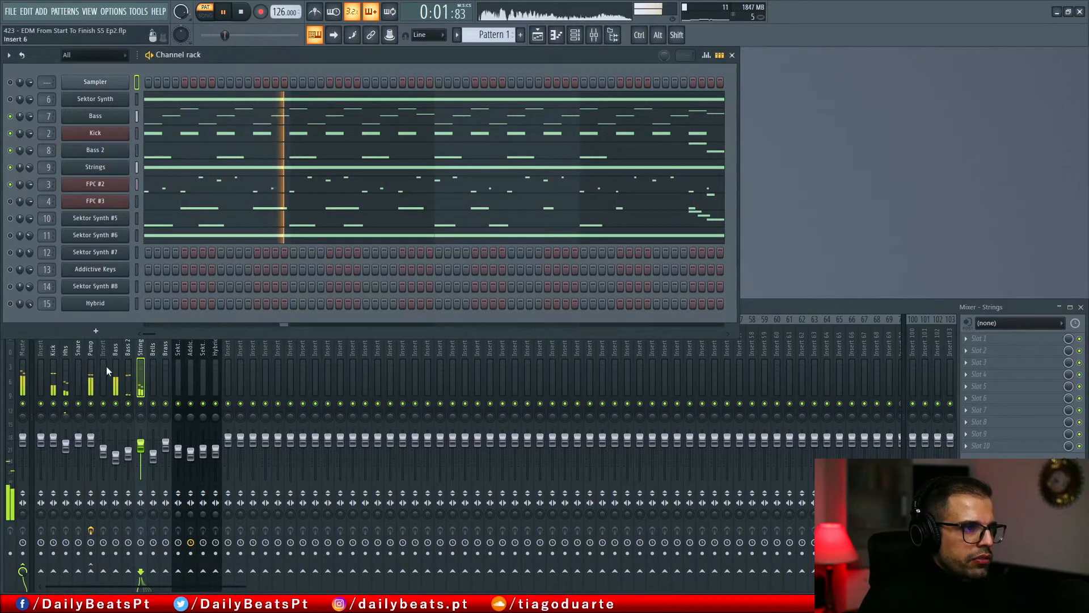
{"action": "left_click", "coordinate": [104, 186], "text": "shift"}
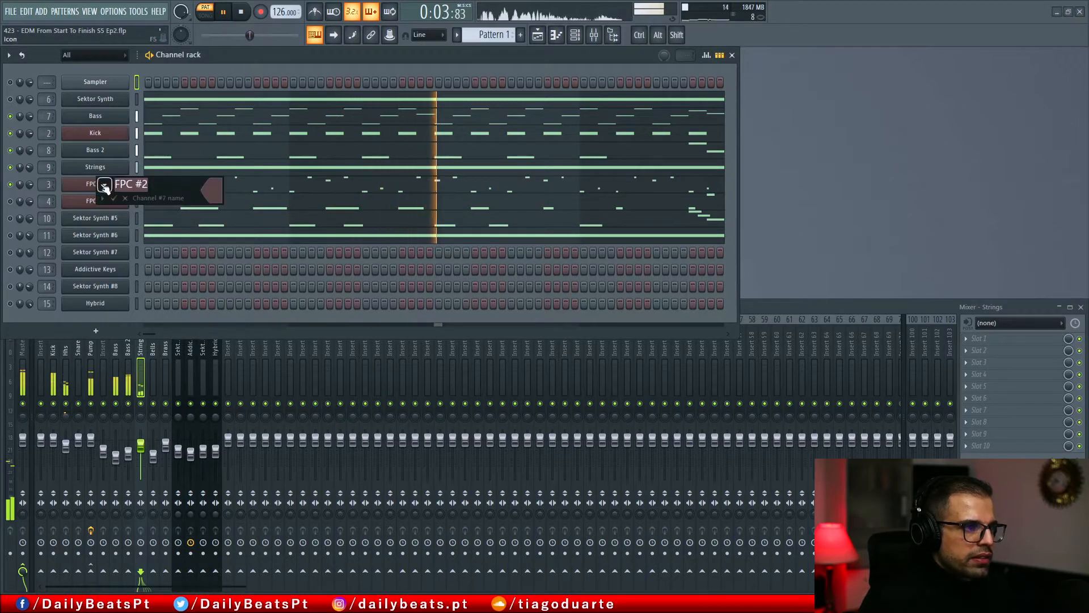
{"action": "type", "text": "HHs"}
{"action": "key", "text": "Return"}
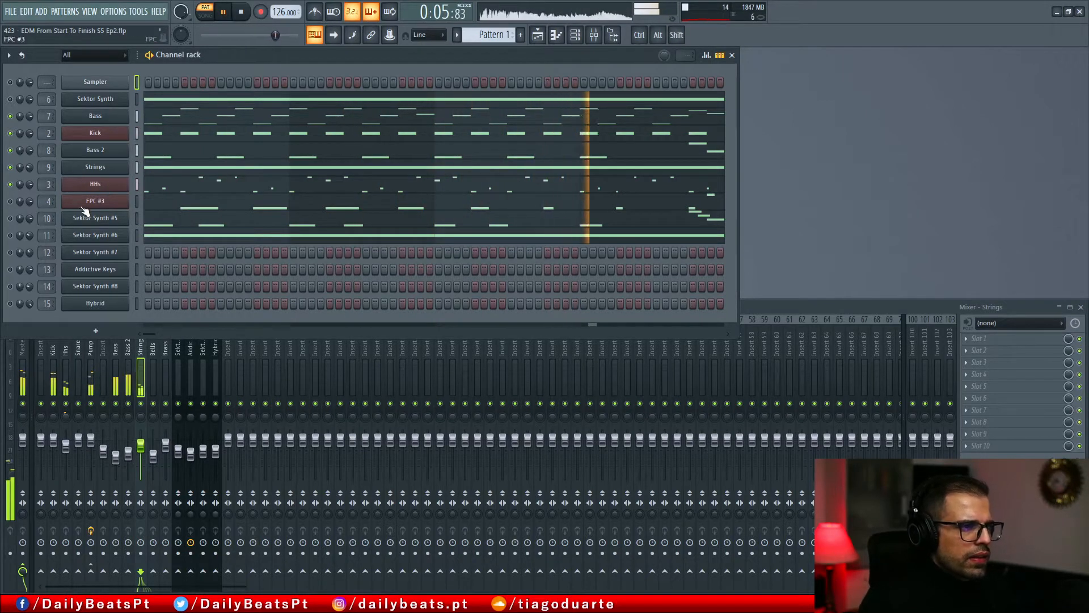
{"action": "left_click", "coordinate": [85, 202], "text": "shift"}
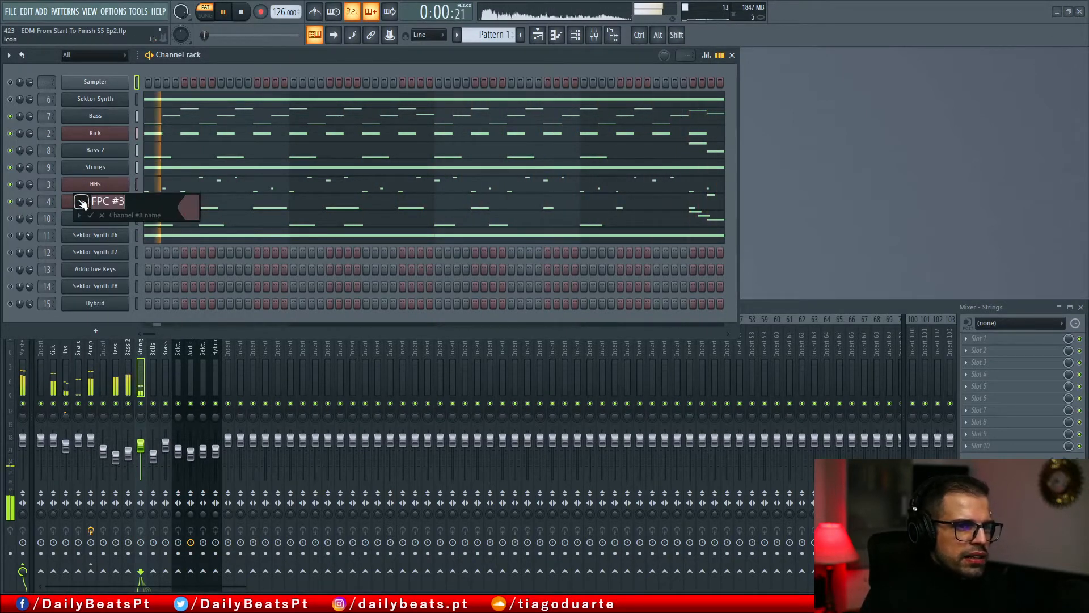
{"action": "type", "text": "Snare"}
{"action": "key", "text": "Return"}
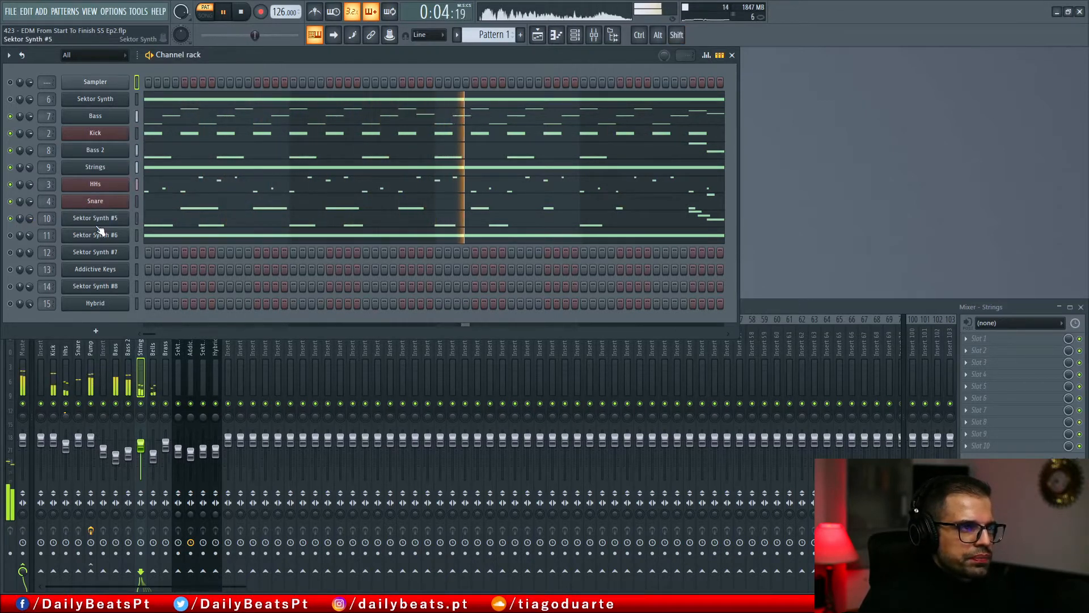
- Copy the Bells name from its mixer track onto the Sektor Synth #5 channel
{"action": "left_click", "coordinate": [157, 347]}
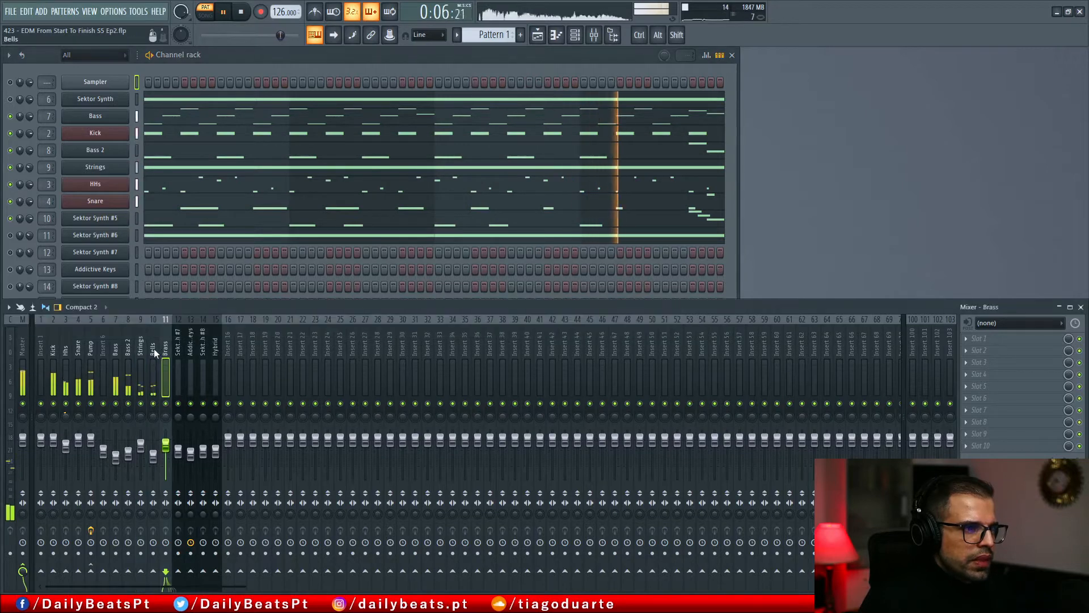
{"action": "middle_click", "coordinate": [157, 348]}
{"action": "key", "text": "ctrl+c"}
{"action": "key", "text": "Return"}
{"action": "middle_click", "coordinate": [98, 220]}
{"action": "key", "text": "ctrl+v"}
{"action": "key", "text": "Return"}
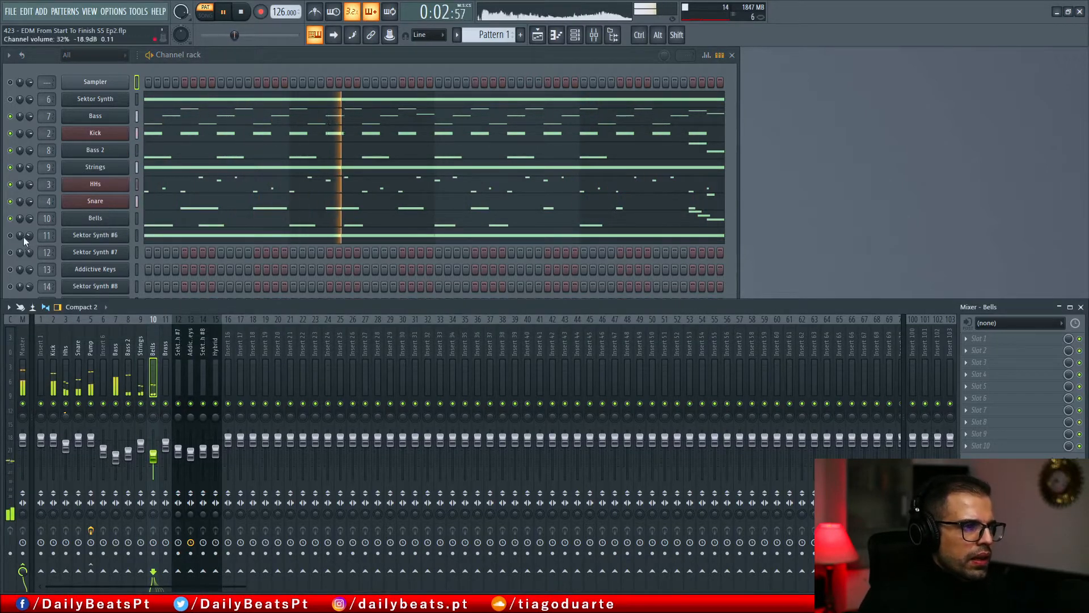
- Unmute the Sektor Synth #6 channel and give it the mixer track's name, Brass
{"action": "left_click", "coordinate": [14, 237]}
{"action": "left_click", "coordinate": [166, 348]}
{"action": "middle_click", "coordinate": [167, 350]}
{"action": "key", "text": "ctrl+c"}
{"action": "key", "text": "Return"}
{"action": "middle_click", "coordinate": [99, 236]}
{"action": "key", "text": "ctrl+v"}
{"action": "key", "text": "Return"}
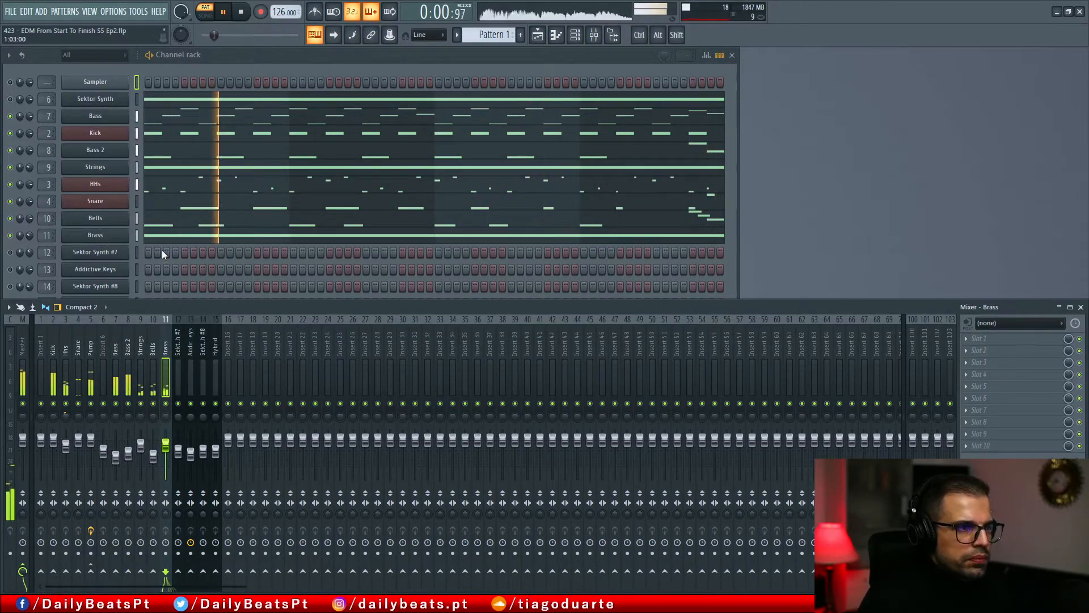
- Stop playback, split Pattern 1 by channel, and open the playlist
{"action": "left_click", "coordinate": [279, 60]}
{"action": "key", "text": "space"}
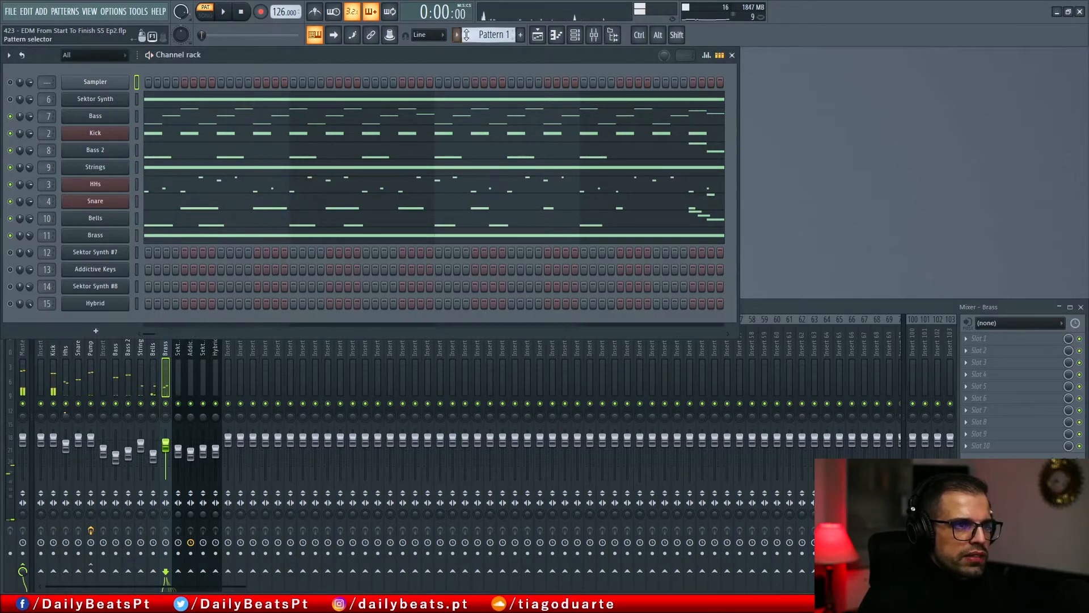
{"action": "left_click", "coordinate": [457, 35]}
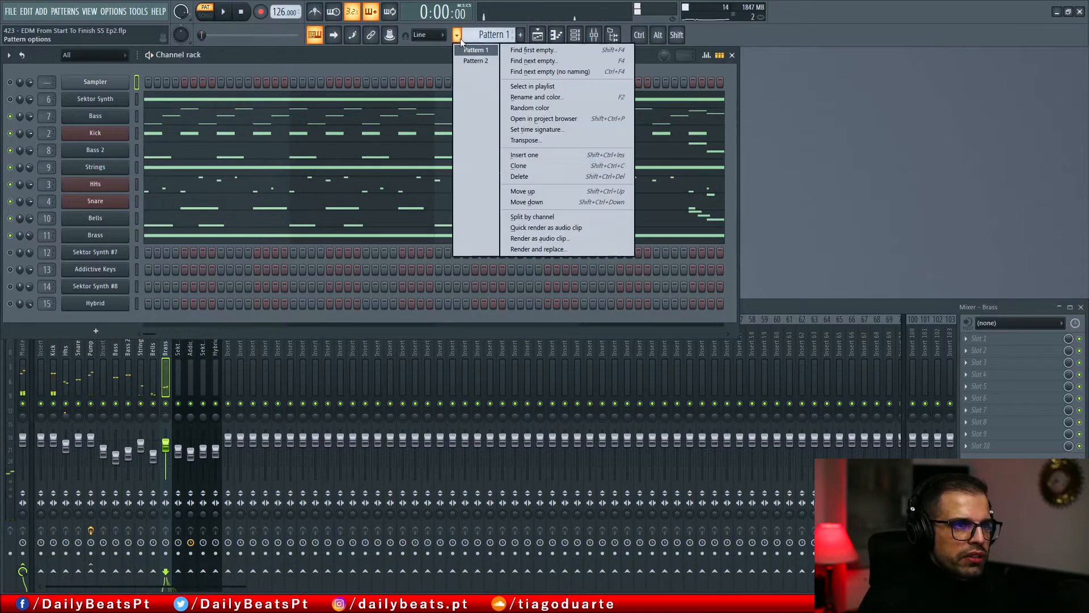
{"action": "left_click", "coordinate": [538, 218]}
{"action": "left_click", "coordinate": [538, 35]}
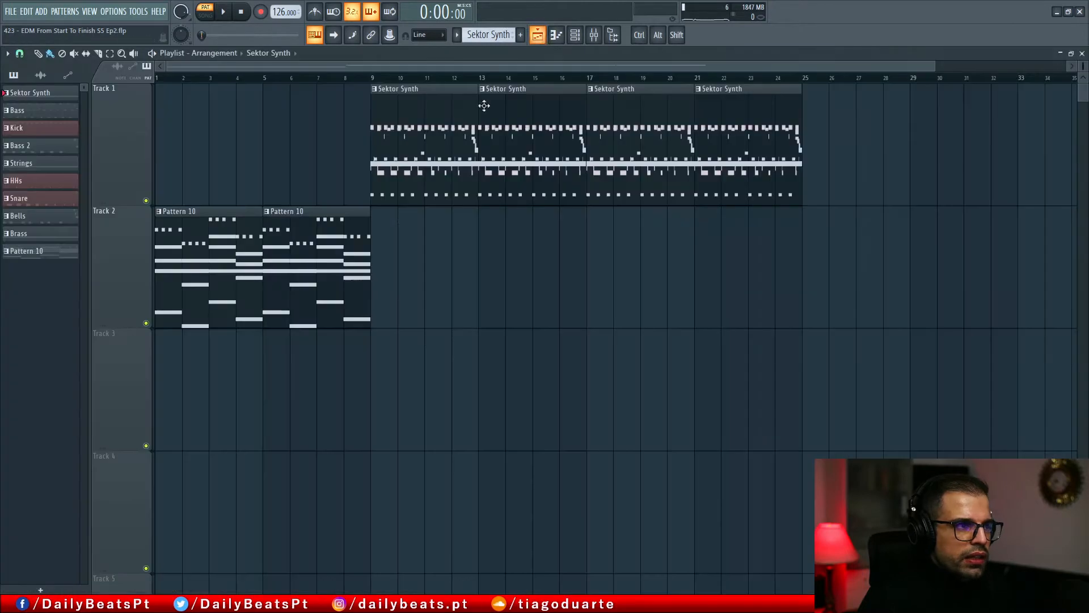
- Put the Pattern 10 track above the drop's track and delete the four Sektor Synth clips at bars 9 to 25
{"action": "scroll", "coordinate": [118, 268], "scroll_direction": "up", "scroll_amount": 1}
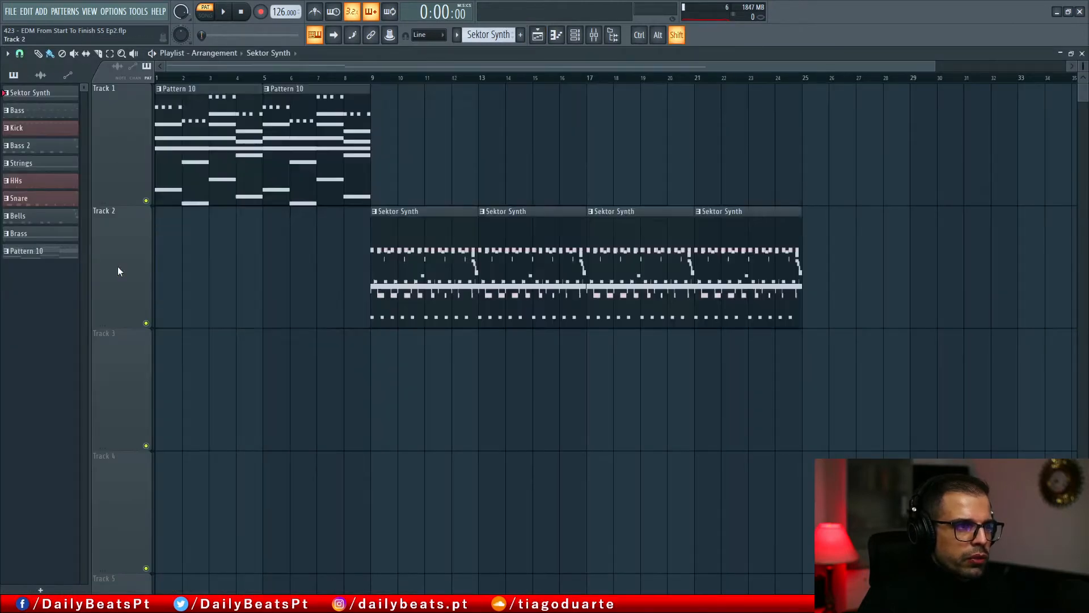
{"action": "left_click_drag", "start_coordinate": [415, 294], "coordinate": [413, 409]}
{"action": "left_click_drag", "start_coordinate": [515, 283], "coordinate": [515, 424]}
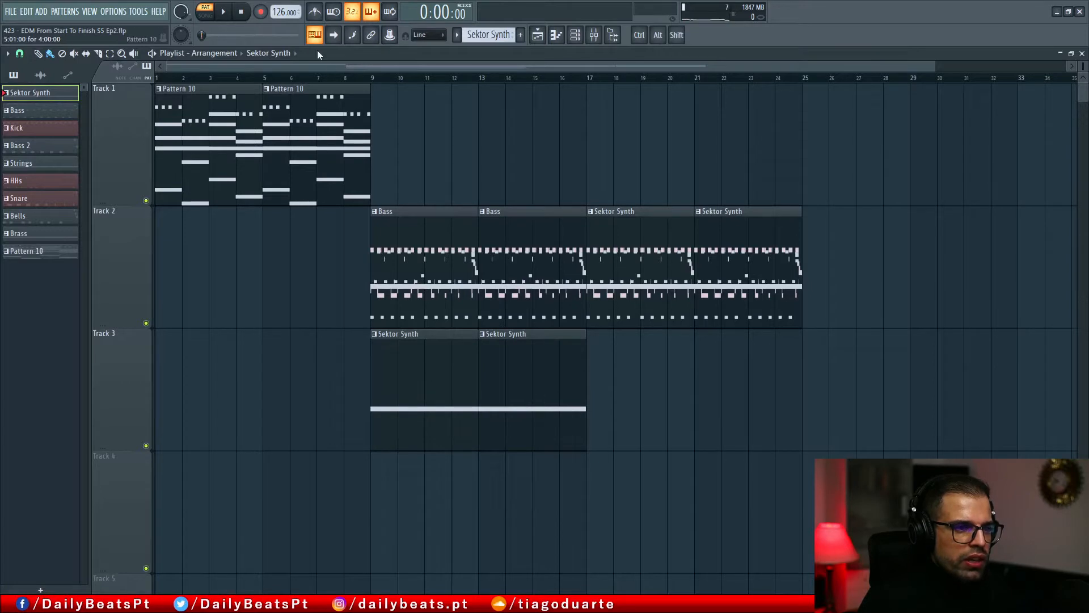
{"action": "right_click", "coordinate": [427, 391]}
{"action": "right_click", "coordinate": [532, 400]}
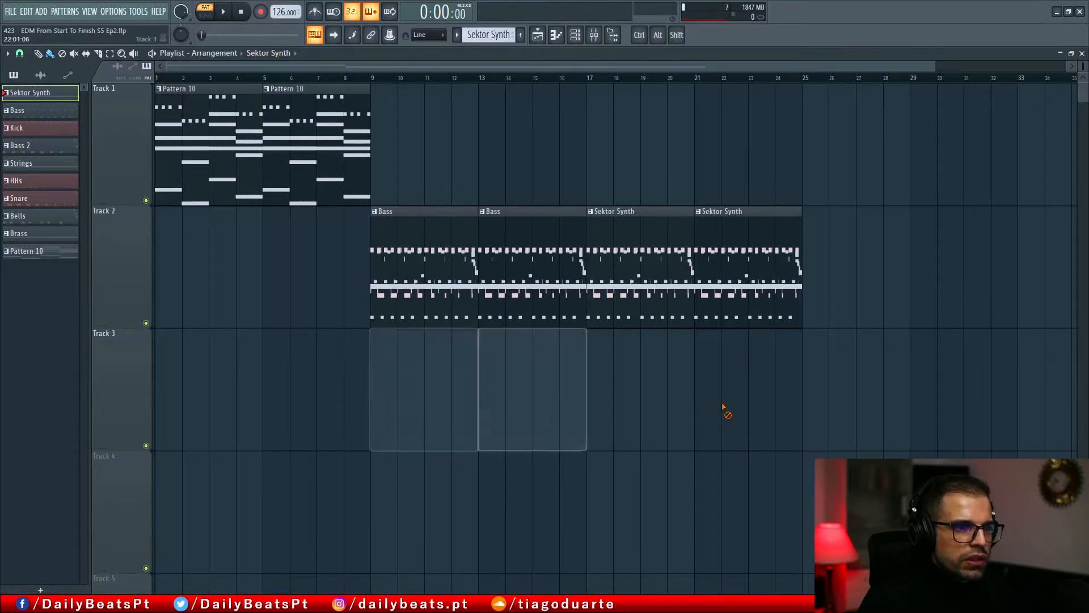
{"action": "right_click", "coordinate": [664, 260]}
{"action": "right_click", "coordinate": [723, 267]}
- Move the Bass clip at bar 9 down to Track 3 and place Bass clips at bars 13 and 17
{"action": "left_click_drag", "start_coordinate": [388, 259], "coordinate": [416, 366]}
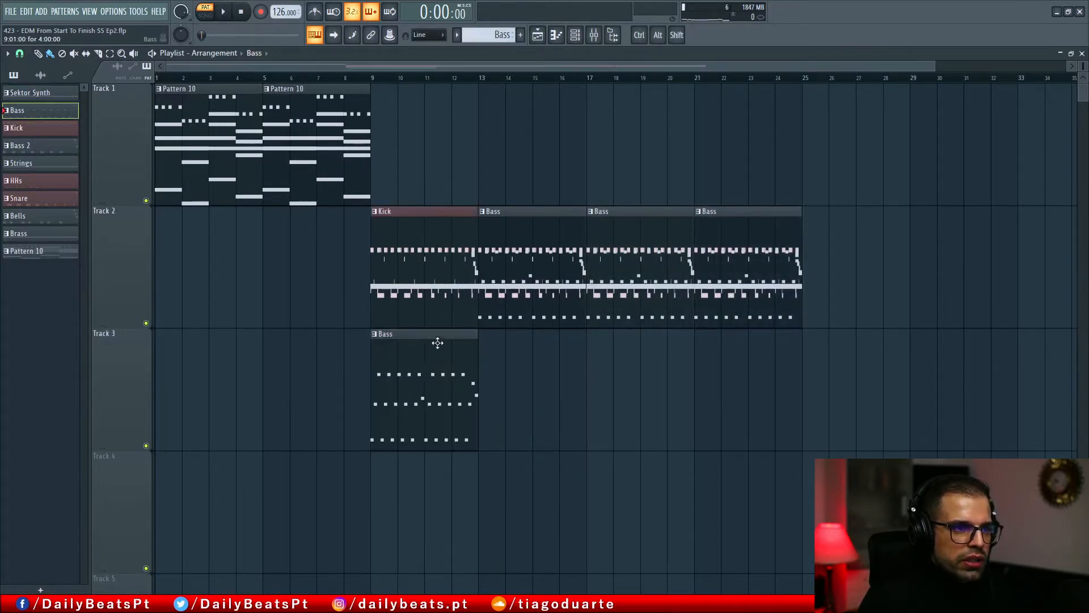
{"action": "left_click", "coordinate": [496, 415]}
{"action": "left_click", "coordinate": [603, 415]}
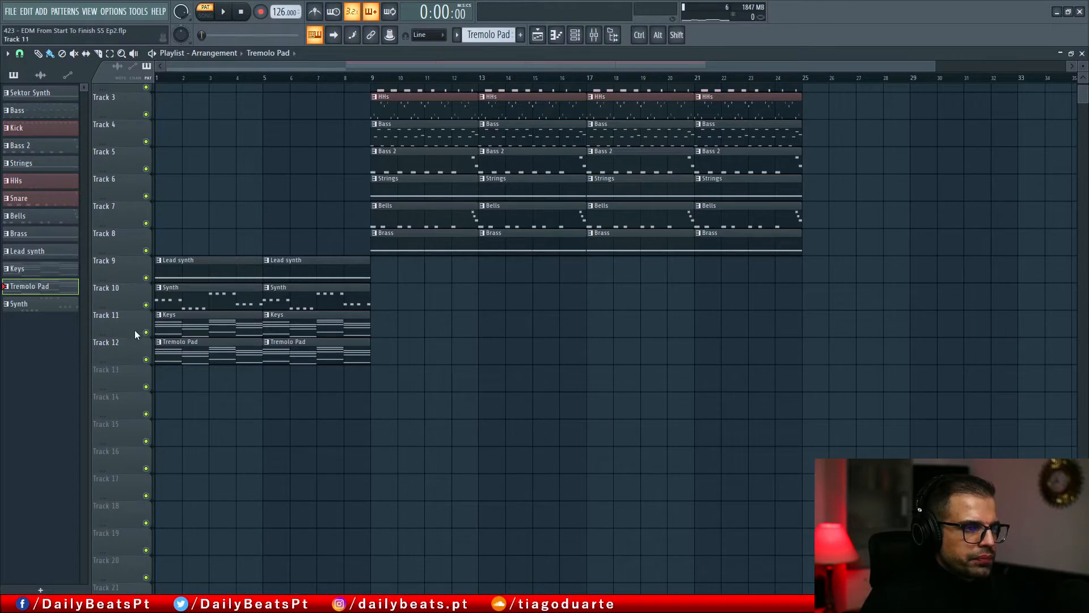
- Reorder the lower tracks so Keys is on Track 10, Tremolo Pad on Track 11 and Synth on Track 12
{"action": "left_click_drag", "start_coordinate": [138, 335], "coordinate": [130, 301]}
{"action": "left_click_drag", "start_coordinate": [130, 349], "coordinate": [130, 328]}
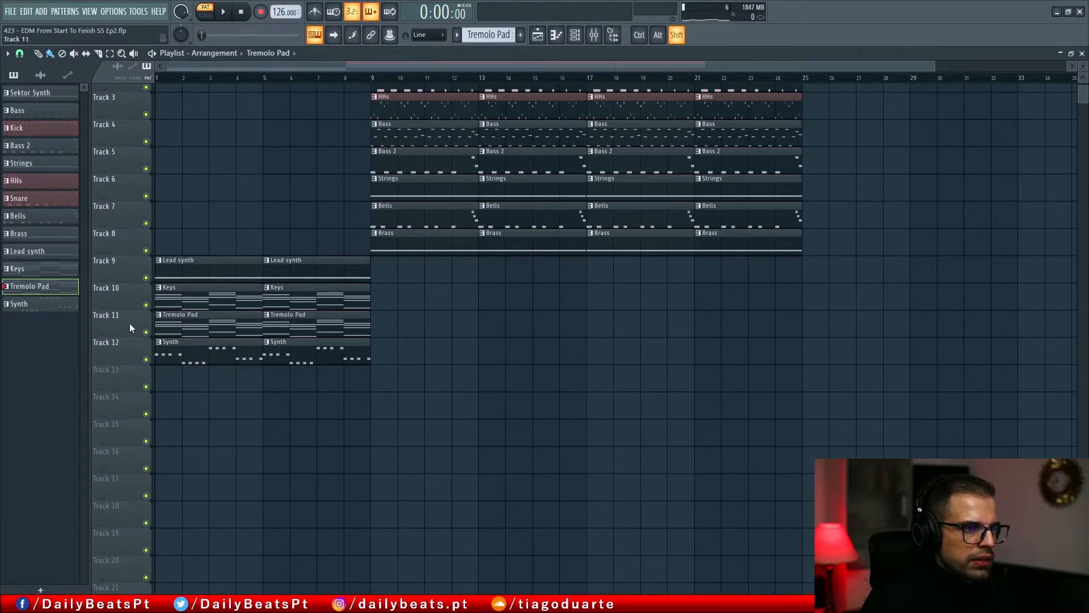
- Select all playlist clips and move them 24 bars later, so the arrangement starts at bar 25
{"action": "right_click", "coordinate": [474, 328], "text": "ctrl"}
{"action": "scroll", "coordinate": [474, 325], "scroll_direction": "down", "scroll_amount": 2}
{"action": "left_click_drag", "start_coordinate": [779, 532], "coordinate": [157, 90], "text": "ctrl"}
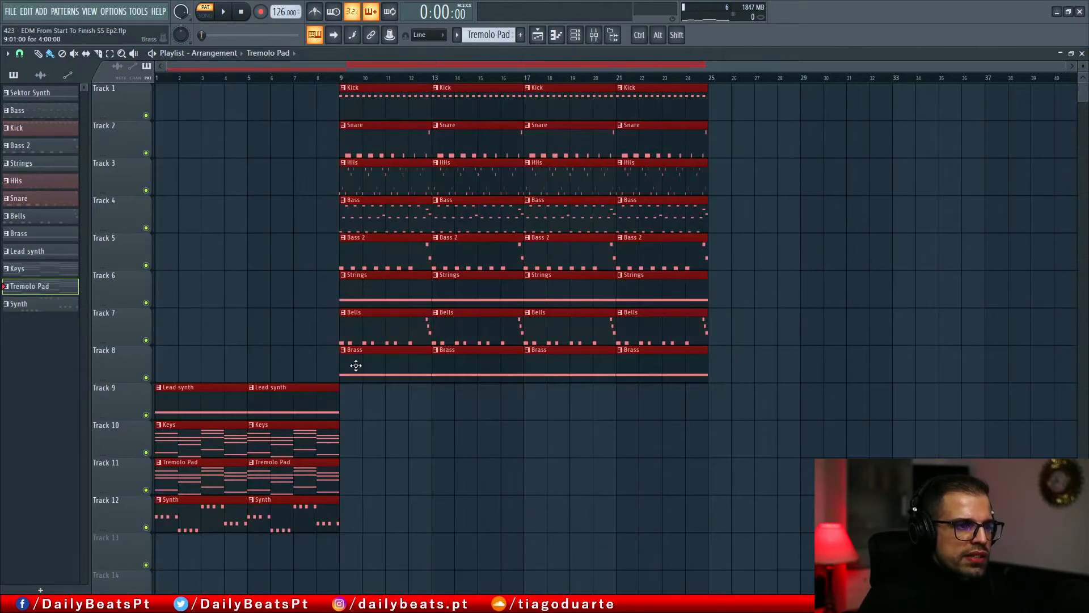
{"action": "left_click_drag", "start_coordinate": [287, 404], "coordinate": [839, 406]}
{"action": "scroll", "coordinate": [618, 332], "scroll_direction": "down", "scroll_amount": 2}
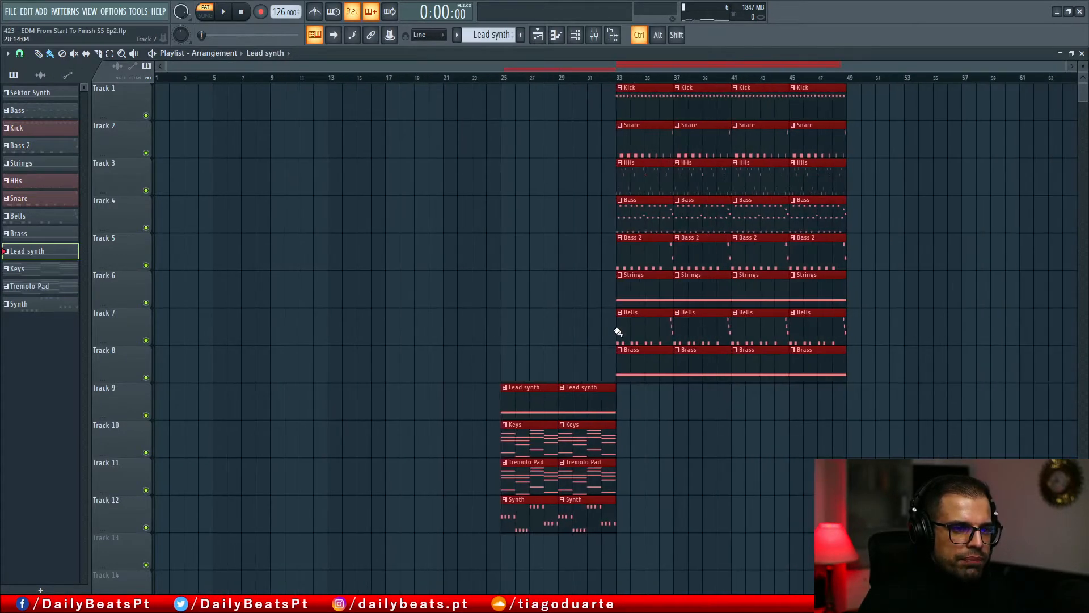
- Duplicate the clips on Tracks 1 to 8 from bar 33 to bar 1, and again to bar 17
{"action": "left_click", "coordinate": [959, 316], "text": "ctrl"}
{"action": "left_click_drag", "start_coordinate": [920, 365], "coordinate": [539, 100], "text": "ctrl"}
{"action": "left_click_drag", "start_coordinate": [837, 186], "coordinate": [373, 186], "text": "shift"}
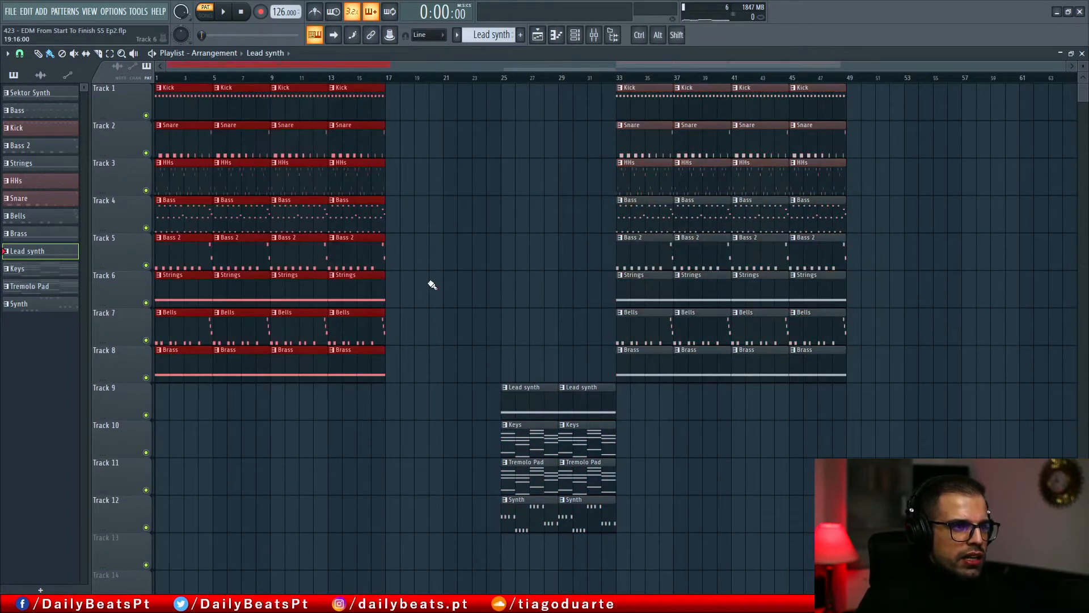
{"action": "left_click_drag", "start_coordinate": [176, 365], "coordinate": [408, 365], "text": "shift"}
- Move the Lead synth, Keys, Tremolo Pad and Synth clips together from bar 25 to bar 49
{"action": "left_click_drag", "start_coordinate": [632, 414], "coordinate": [499, 505], "text": "ctrl"}
{"action": "left_click_drag", "start_coordinate": [523, 429], "coordinate": [869, 428]}
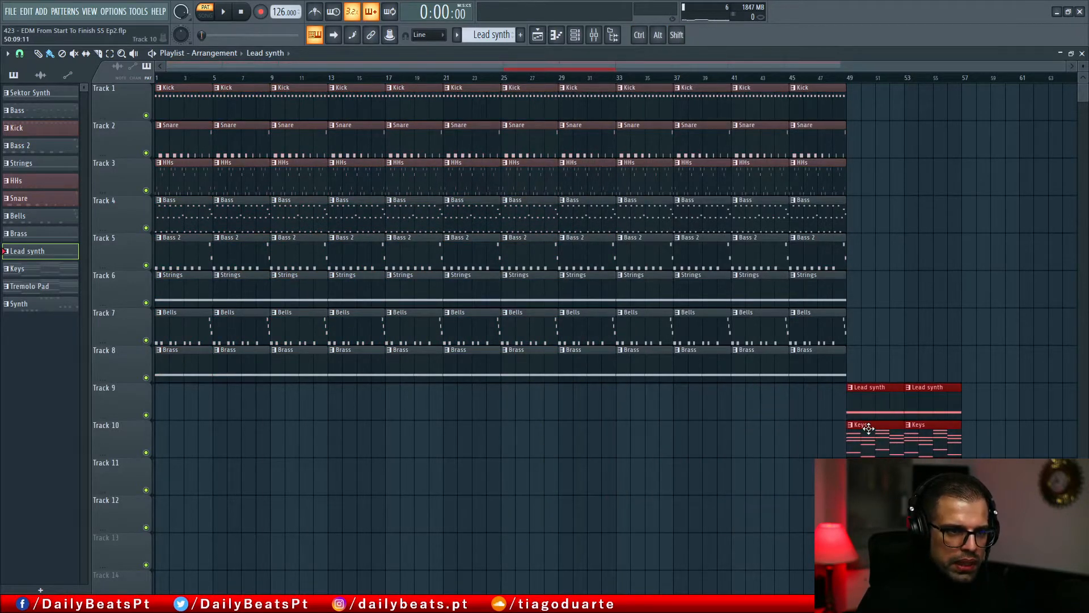
- Move the Lead synth, Keys, Tremolo Pad and Synth clips to bar 65 and copy the Tracks 1–8 clips from bar 33 to bar 49
{"action": "scroll", "coordinate": [885, 391], "scroll_direction": "down", "scroll_amount": 3, "text": "ctrl"}
{"action": "left_click_drag", "start_coordinate": [801, 411], "coordinate": [1006, 411]}
{"action": "left_click_drag", "start_coordinate": [826, 381], "coordinate": [571, 84], "text": "ctrl"}
{"action": "left_click_drag", "start_coordinate": [581, 125], "coordinate": [793, 128], "text": "shift"}
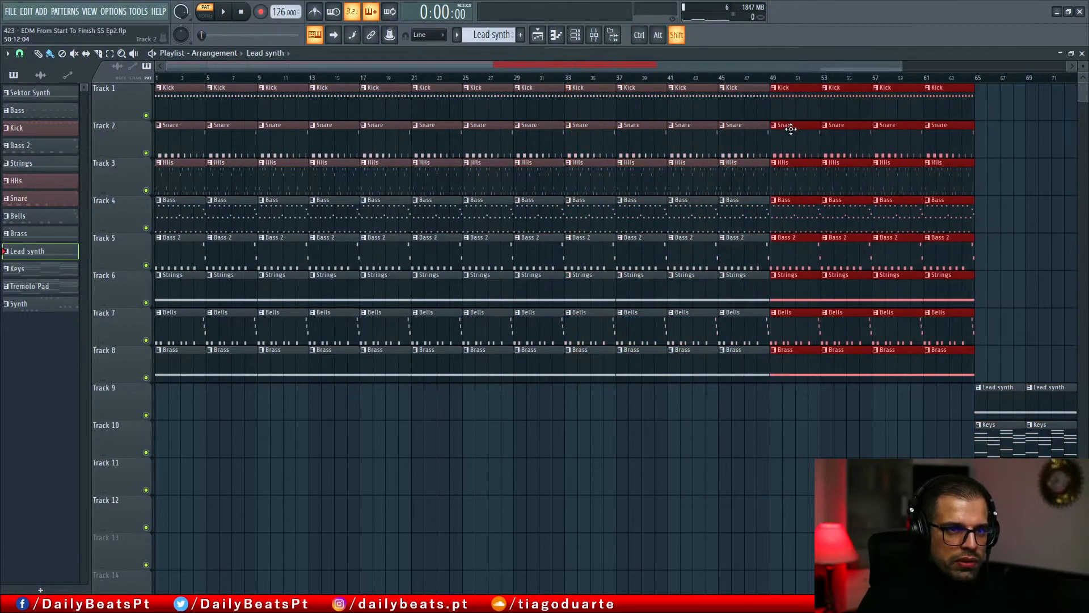
{"action": "left_click", "coordinate": [993, 160]}
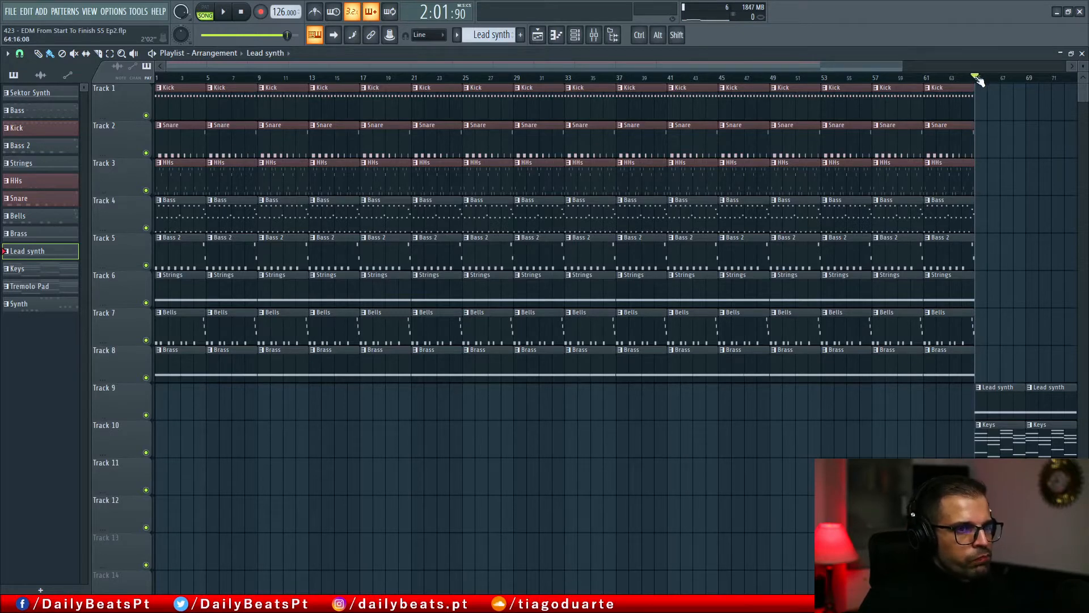
- Copy a 16-bar block of the Tracks 1–8 clips to bar 97, beyond the Lead synth section
{"action": "scroll", "coordinate": [682, 278], "scroll_direction": "down", "scroll_amount": 3, "text": "ctrl"}
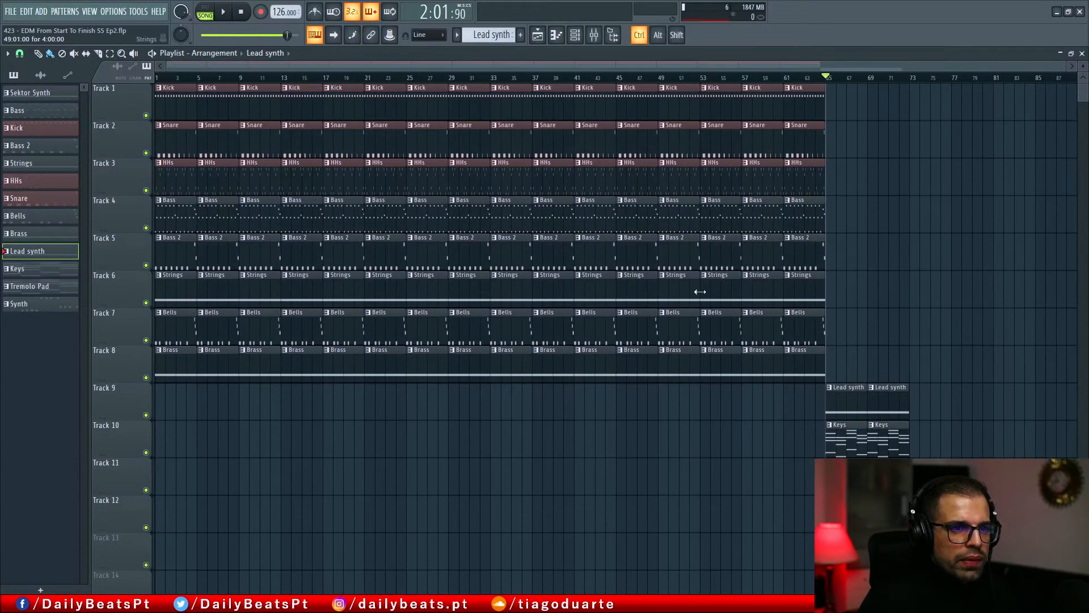
{"action": "left_click_drag", "start_coordinate": [883, 363], "coordinate": [992, 125], "text": "ctrl"}
{"action": "left_click_drag", "start_coordinate": [876, 285], "coordinate": [535, 284]}
{"action": "left_click_drag", "start_coordinate": [655, 103], "coordinate": [817, 114]}
- Duplicate the Lead synth, Keys, Tremolo Pad and Synth clips so they fill bars 73 to 97
{"action": "left_click_drag", "start_coordinate": [633, 382], "coordinate": [471, 538], "text": "ctrl"}
{"action": "key", "text": "ctrl+b"}
{"action": "key", "text": "ctrl+b"}
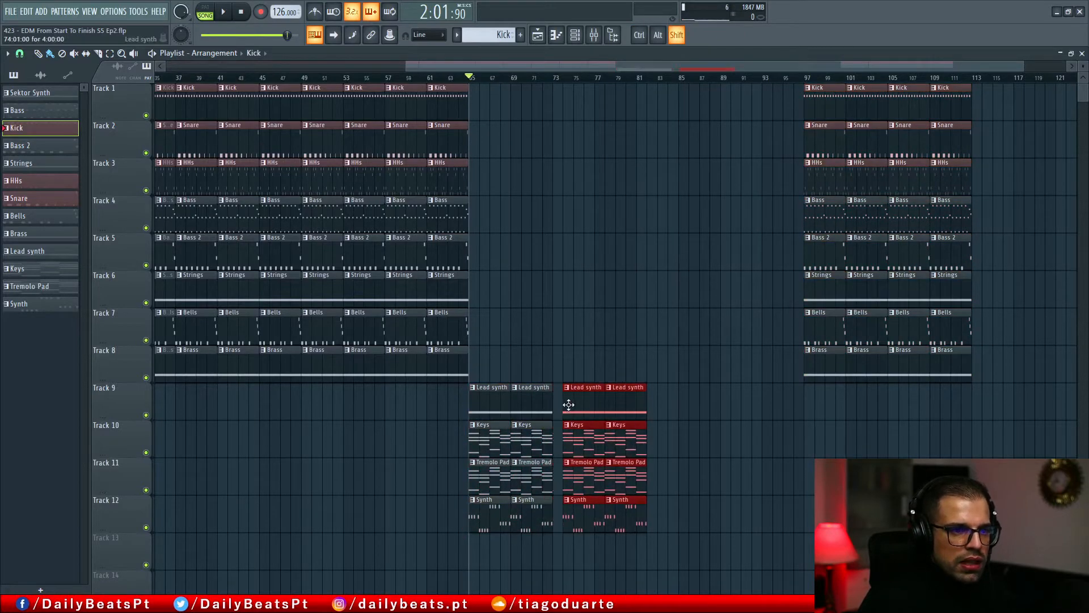
{"action": "left_click_drag", "start_coordinate": [649, 409], "coordinate": [731, 404], "text": "shift"}
{"action": "key", "text": "ctrl+d"}
{"action": "scroll", "coordinate": [482, 255], "scroll_direction": "down", "scroll_amount": 3, "text": "ctrl"}
{"action": "scroll", "coordinate": [264, 274], "scroll_direction": "up", "scroll_amount": 2, "text": "ctrl"}
{"action": "scroll", "coordinate": [261, 268], "scroll_direction": "down", "scroll_amount": 2, "text": "ctrl"}
{"action": "scroll", "coordinate": [231, 174], "scroll_direction": "up", "scroll_amount": 2, "text": "ctrl"}
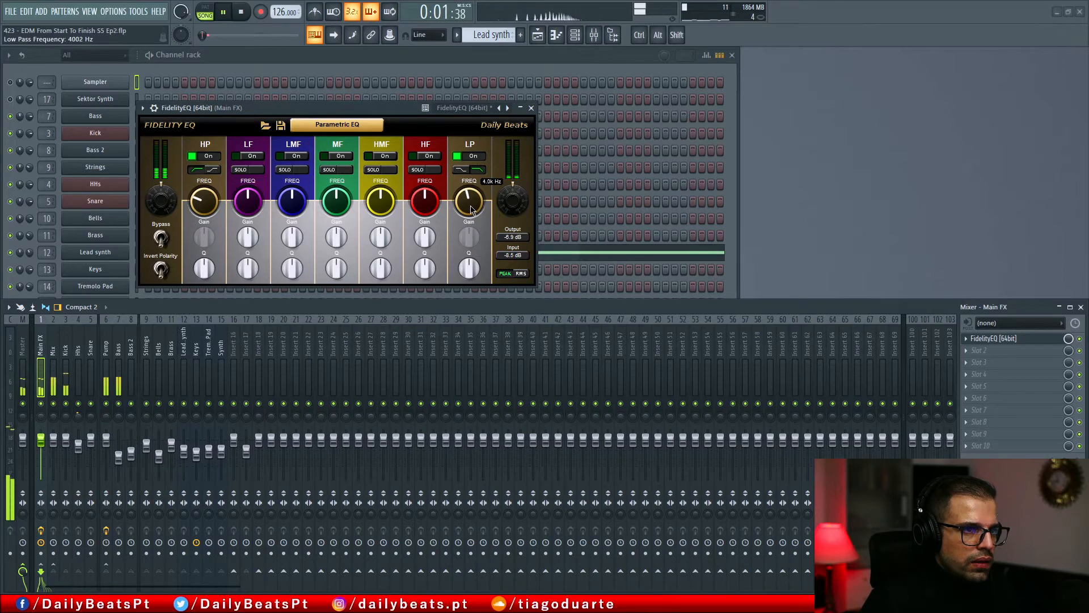
- Close the FidelityEQ window and create an automation clip for its mix level on the Main FX mixer track
{"action": "left_click", "coordinate": [532, 109]}
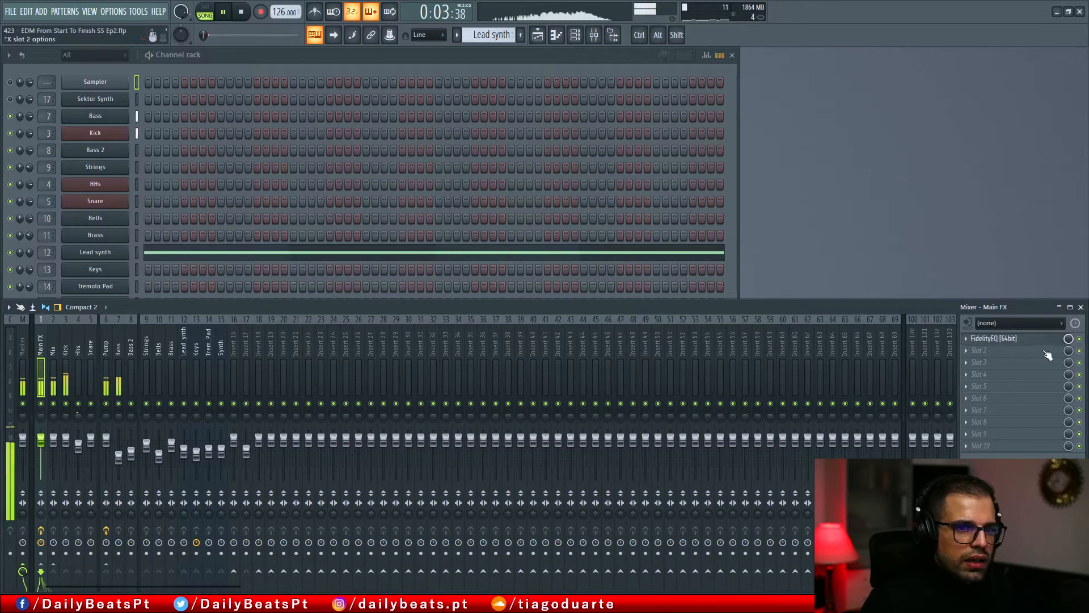
{"action": "right_click", "coordinate": [1070, 340]}
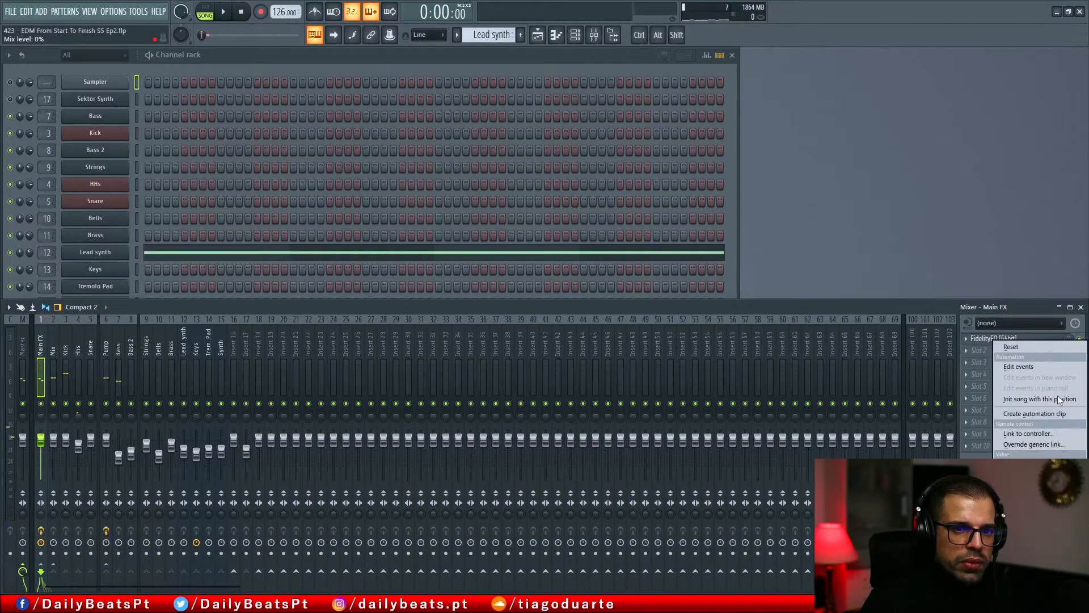
{"action": "left_click", "coordinate": [1036, 413]}
- In the playlist, place the FidelityEQ mix level automation clip on Track 13, then reorder that track to become Track 1
{"action": "left_click", "coordinate": [537, 36]}
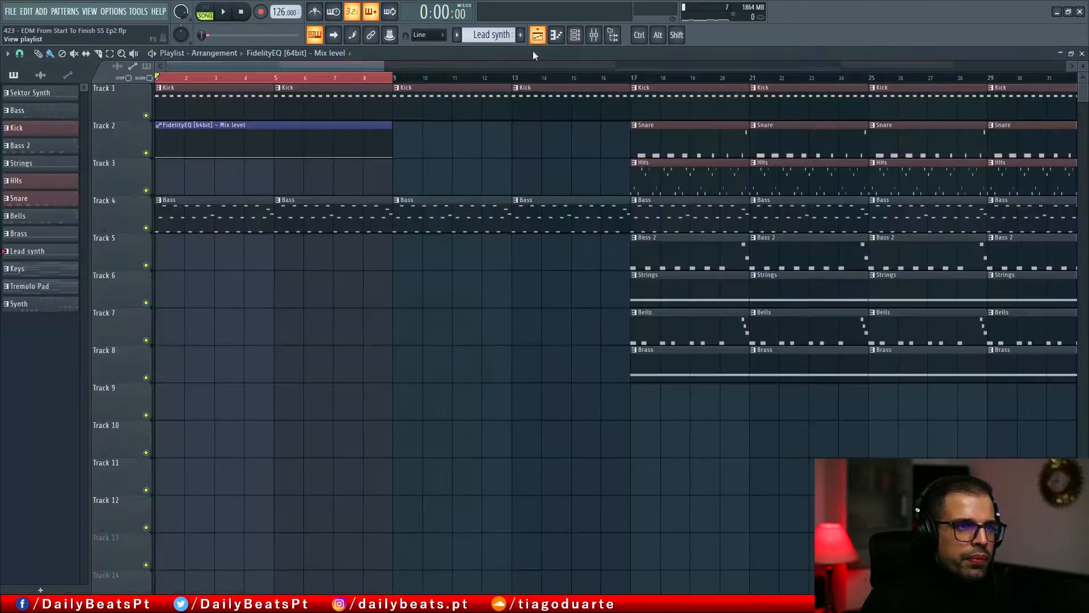
{"action": "left_click_drag", "start_coordinate": [241, 125], "coordinate": [236, 528]}
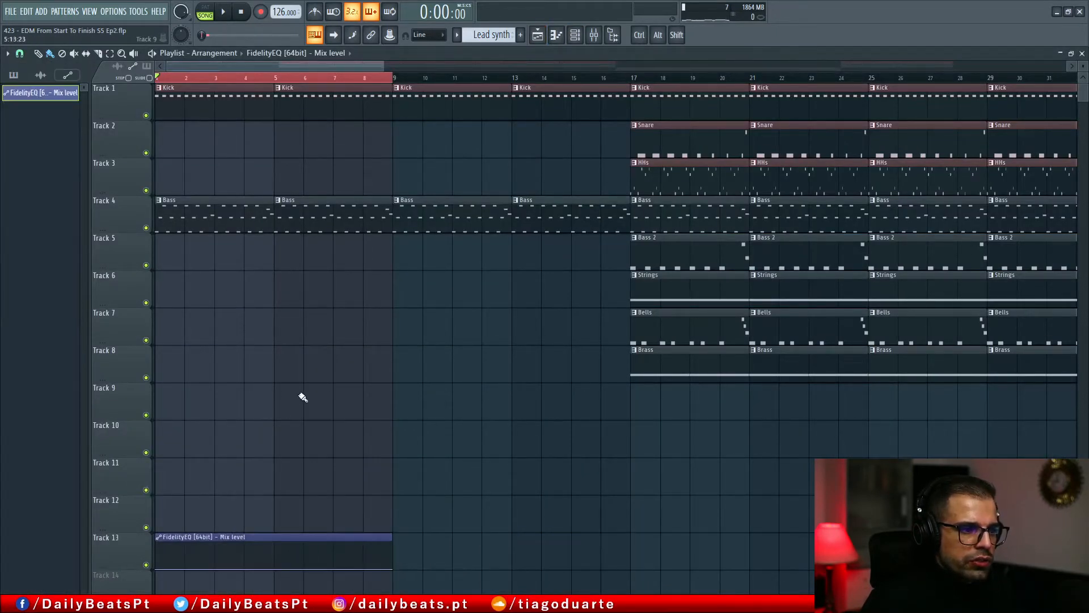
{"action": "scroll", "coordinate": [304, 395], "scroll_direction": "down", "scroll_amount": 2, "text": "alt"}
{"action": "scroll", "coordinate": [316, 335], "scroll_direction": "down", "scroll_amount": 5, "text": "ctrl"}
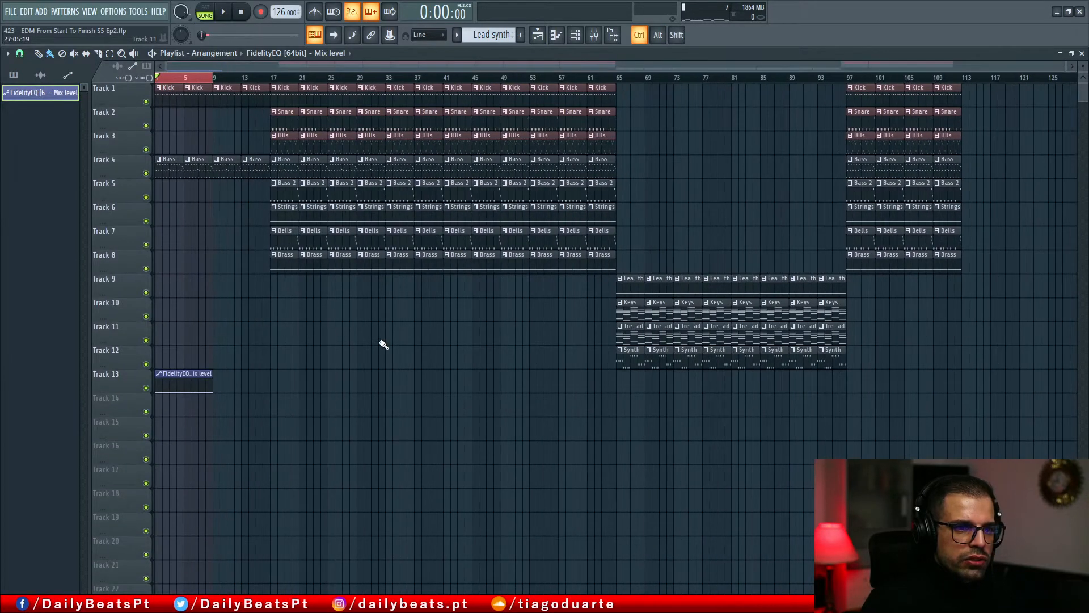
{"action": "scroll", "coordinate": [187, 311], "scroll_direction": "up", "scroll_amount": 5, "text": "ctrl"}
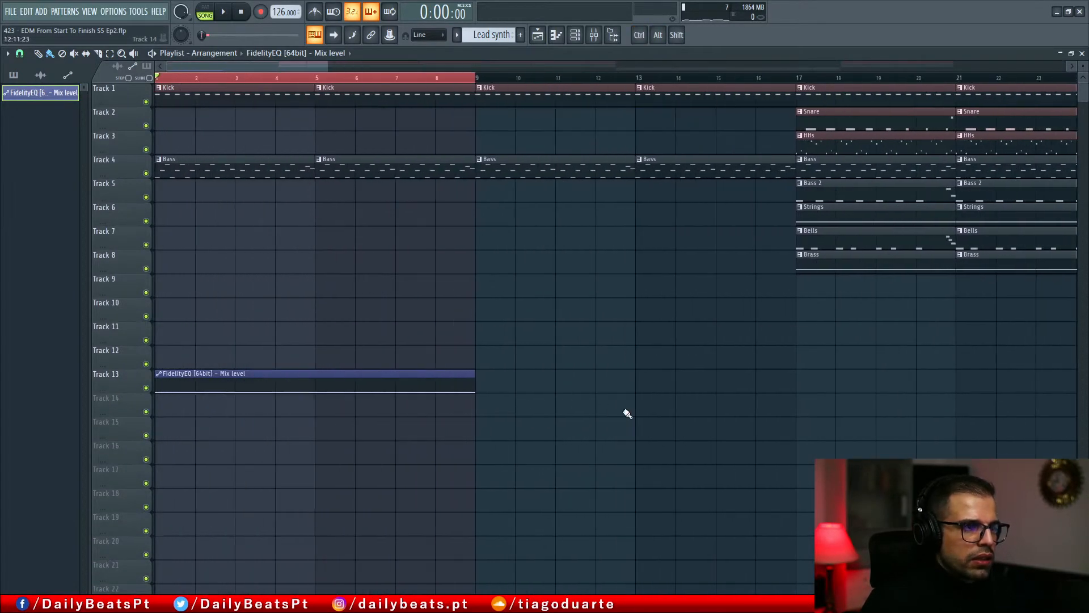
{"action": "scroll", "coordinate": [207, 257], "scroll_direction": "up", "scroll_amount": 2, "text": "alt"}
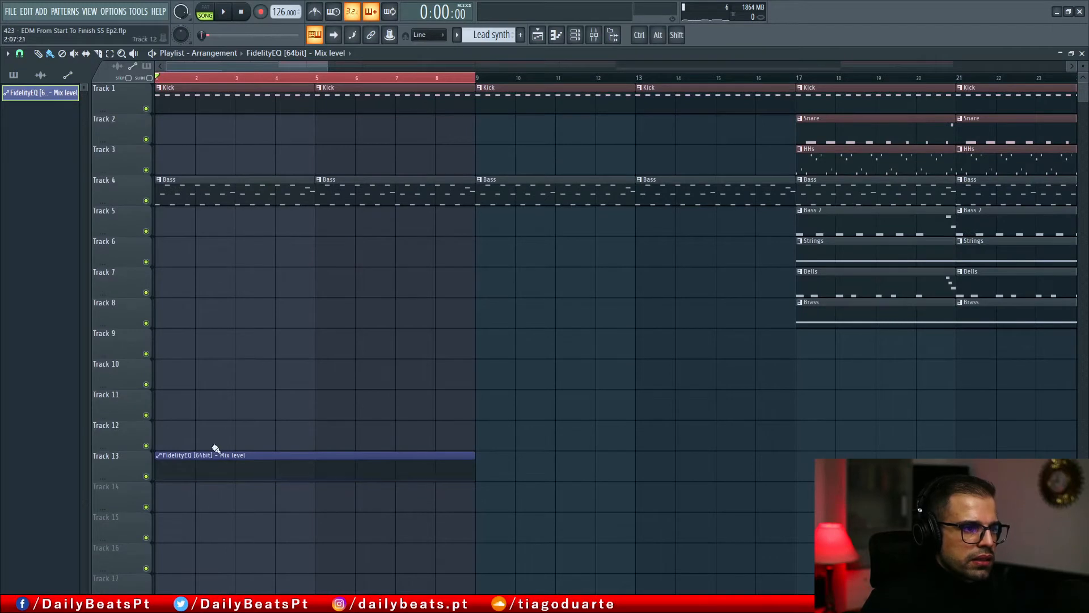
{"action": "left_click_drag", "start_coordinate": [121, 466], "coordinate": [161, 81]}
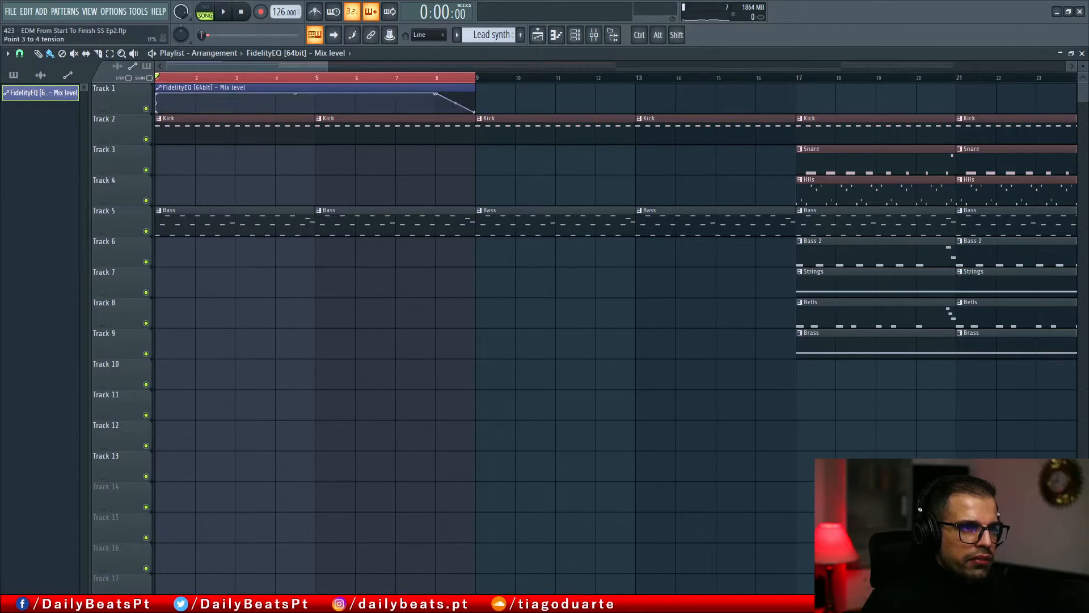
- Set a finer playlist snap than Bar and shorten the second Bass clip on Track 5 to end shortly before bar 9
{"action": "scroll", "coordinate": [448, 99], "scroll_direction": "up", "scroll_amount": 6, "text": "ctrl"}
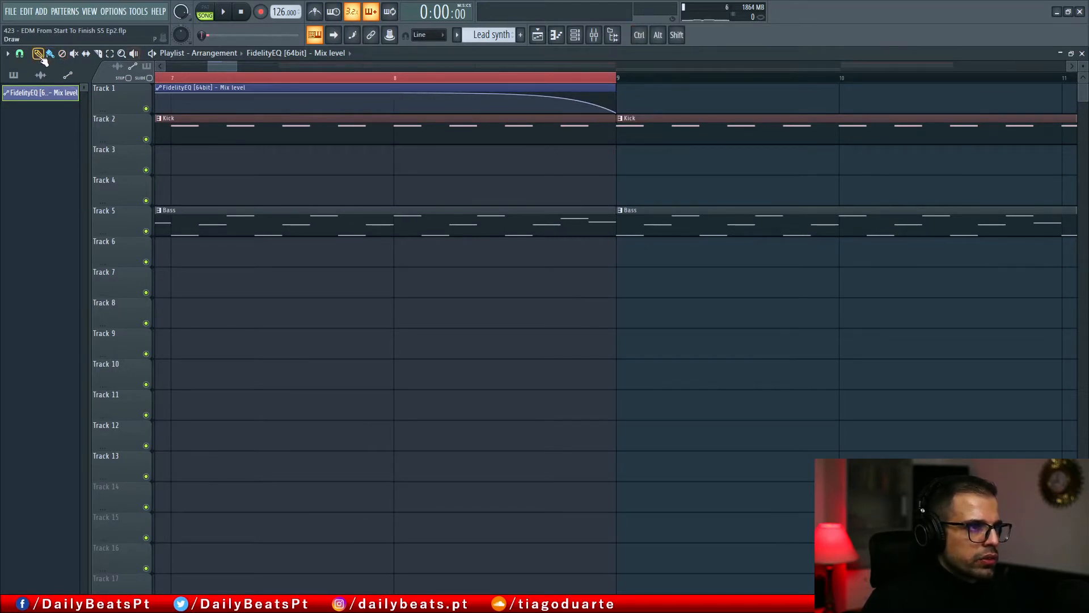
{"action": "left_click", "coordinate": [20, 53]}
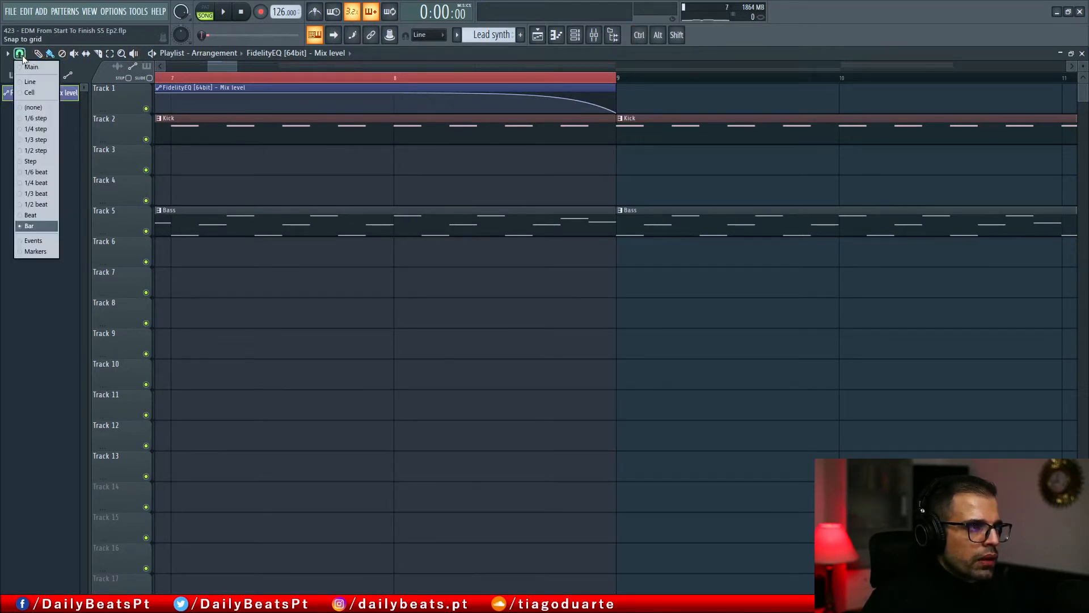
{"action": "left_click", "coordinate": [36, 168]}
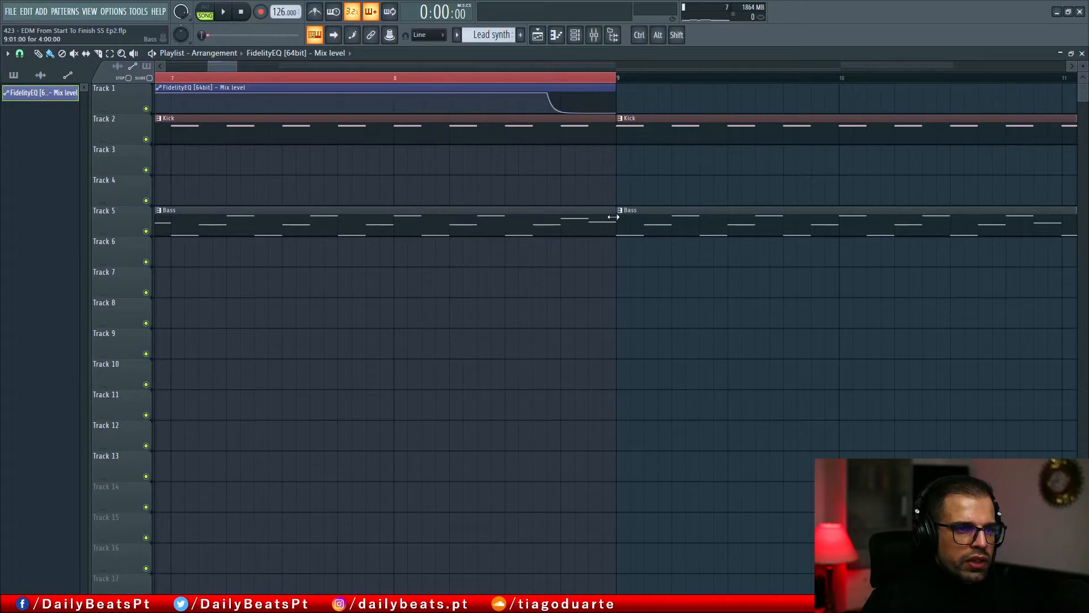
{"action": "left_click_drag", "start_coordinate": [611, 225], "coordinate": [556, 232]}
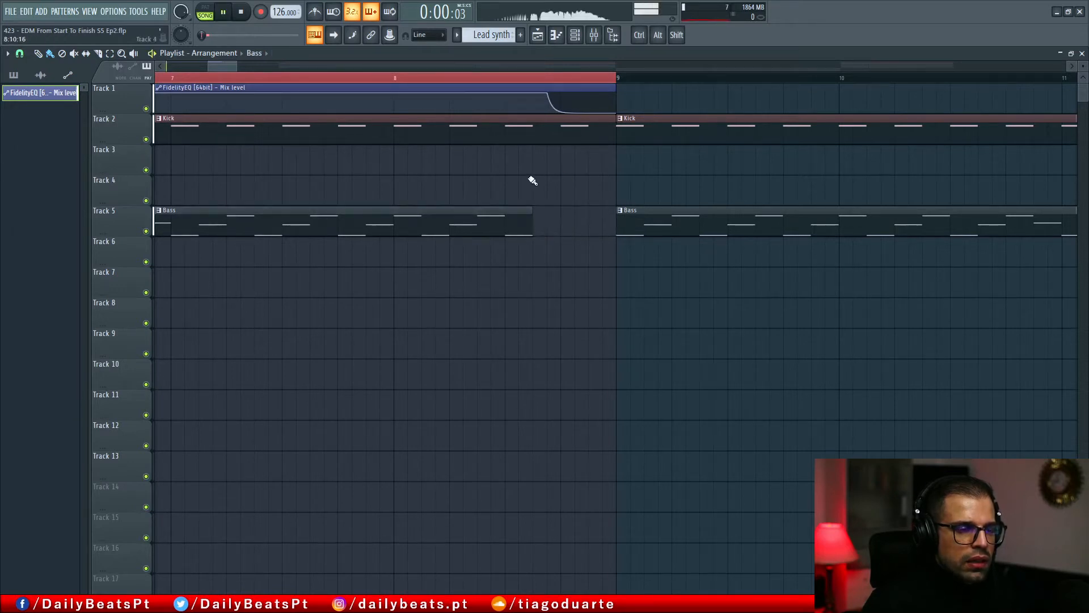
{"action": "key", "text": "ctrl+d"}
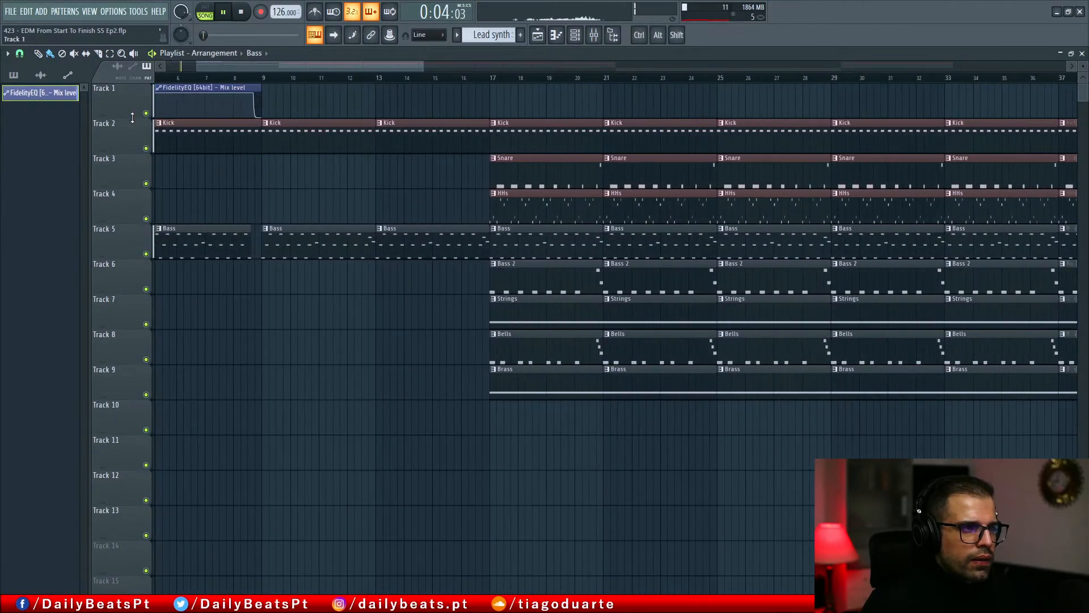
{"action": "scroll", "coordinate": [321, 203], "scroll_direction": "down", "scroll_amount": 3}
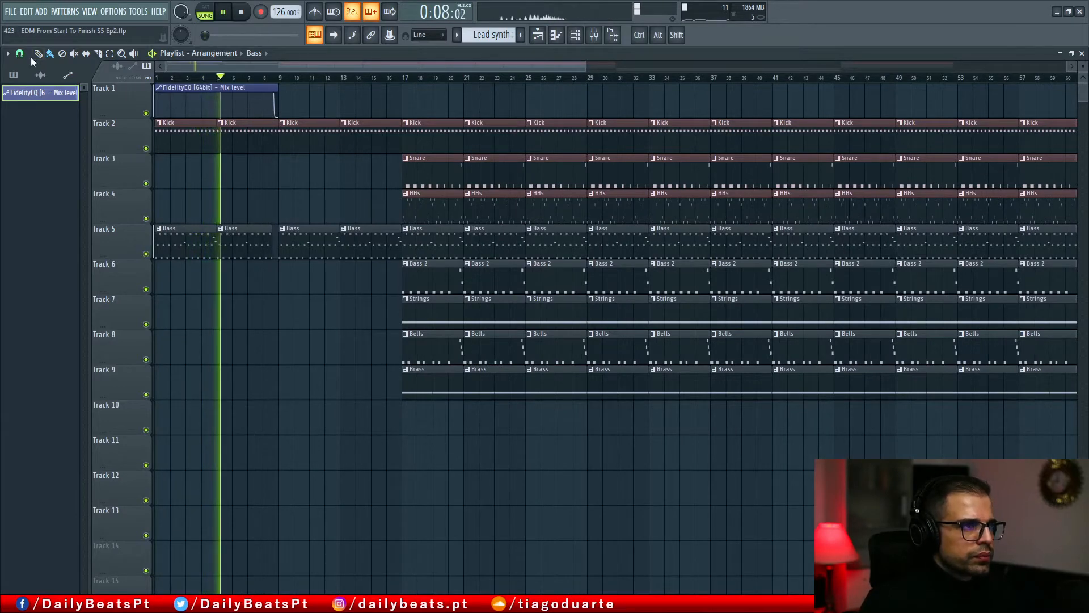
{"action": "scroll", "coordinate": [268, 183], "scroll_direction": "up", "scroll_amount": 3}
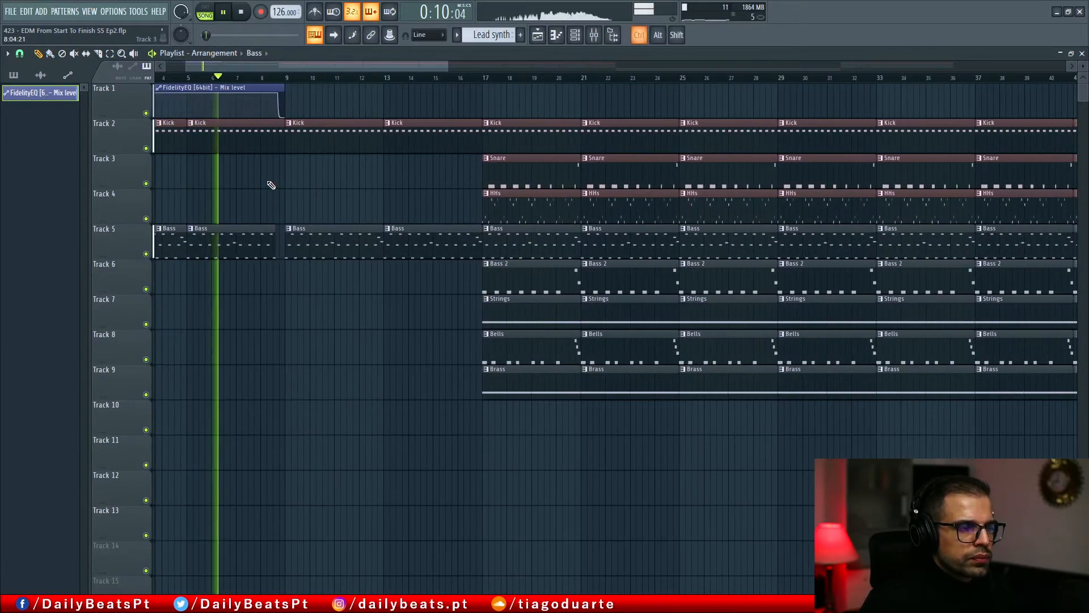
{"action": "scroll", "coordinate": [266, 182], "scroll_direction": "up", "scroll_amount": 6}
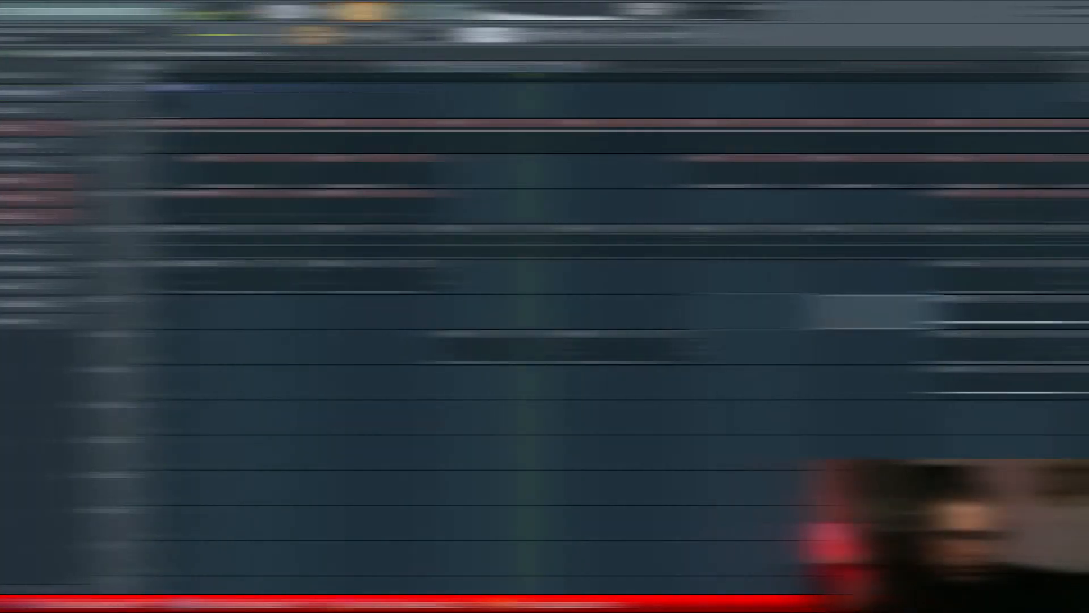
- Copy the two Bells clips from bar 41 to bar 49 on Track 8, and copy Brass clips to bars 49 and 53 on Track 9
{"action": "scroll", "coordinate": [489, 338], "scroll_direction": "down", "scroll_amount": 3}
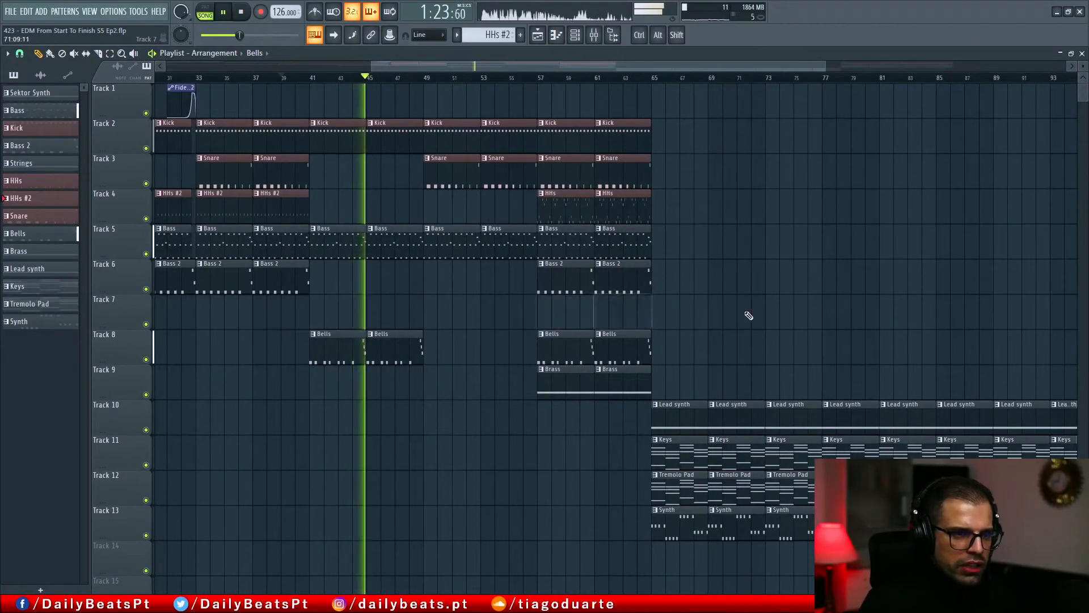
{"action": "scroll", "coordinate": [384, 306], "scroll_direction": "up", "scroll_amount": 4}
{"action": "left_click_drag", "start_coordinate": [516, 365], "coordinate": [562, 347]}
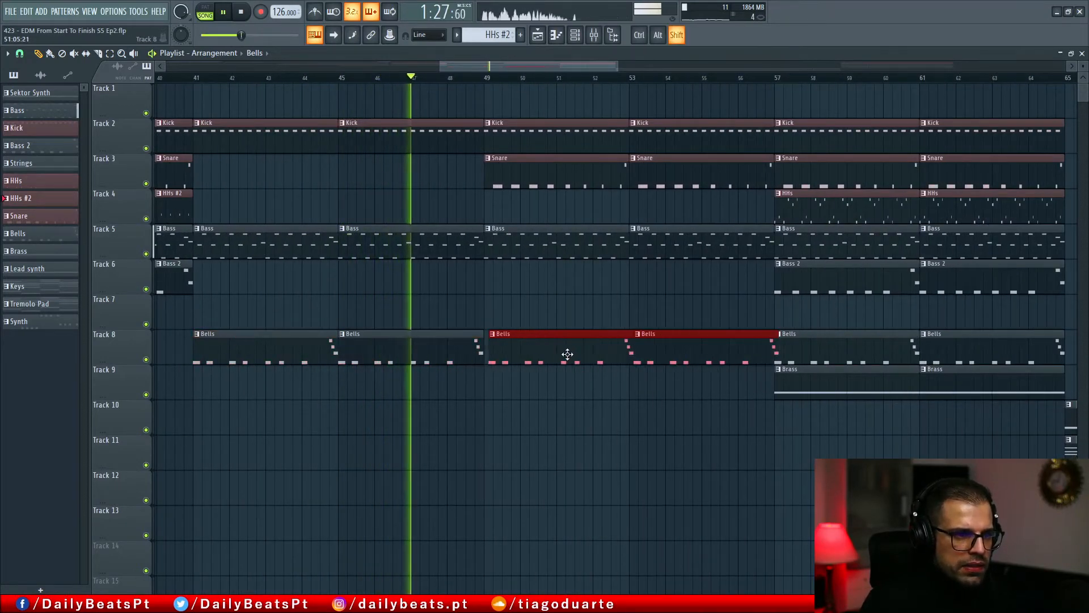
{"action": "left_click", "coordinate": [569, 321]}
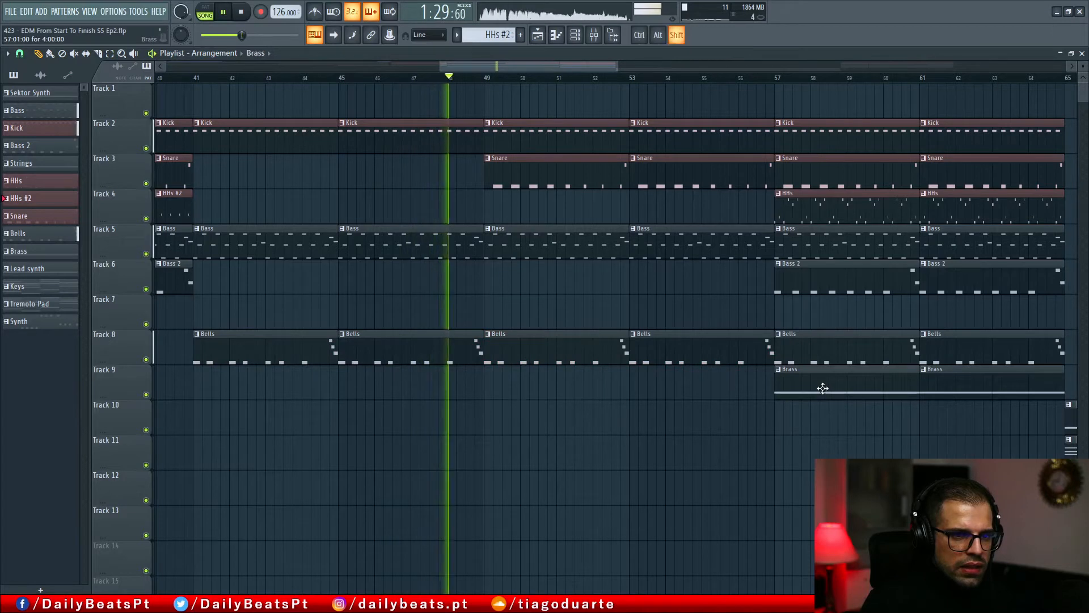
{"action": "left_click_drag", "start_coordinate": [822, 395], "coordinate": [531, 392]}
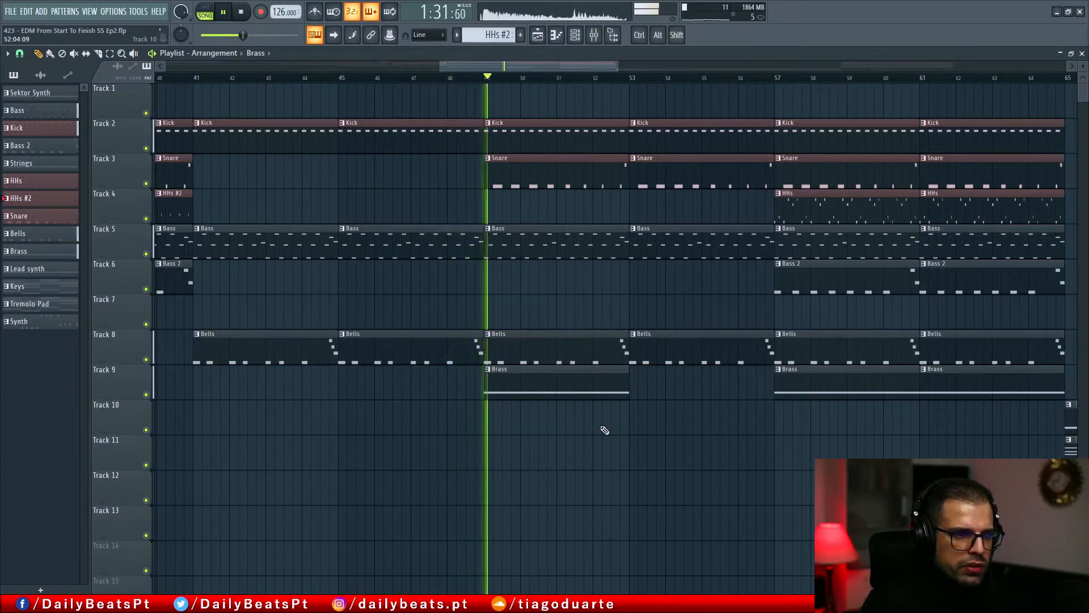
{"action": "left_click_drag", "start_coordinate": [518, 379], "coordinate": [652, 380]}
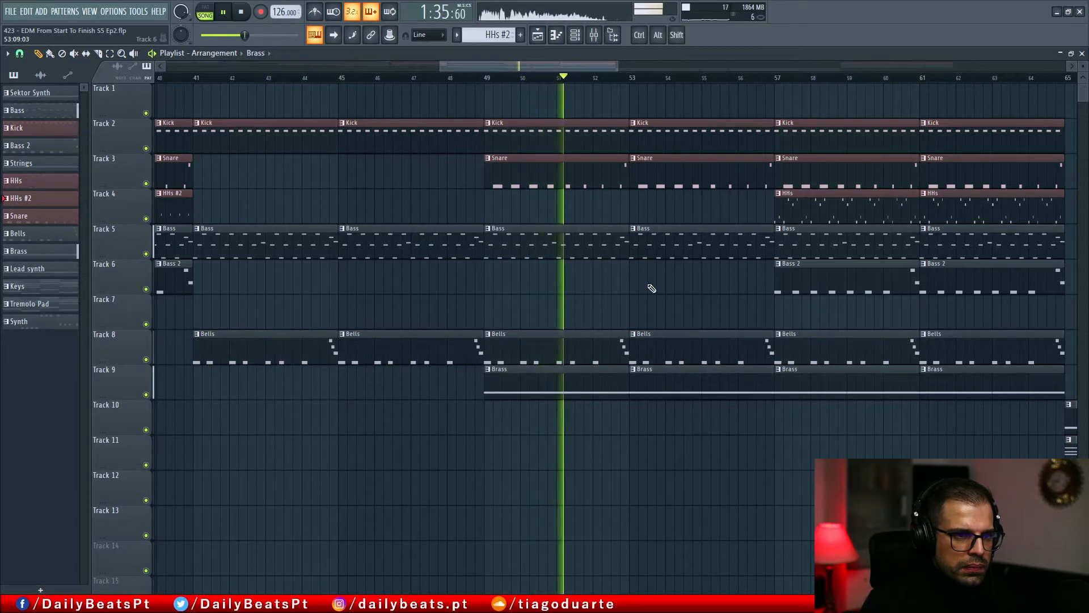
- Delete the two HHs clips at bars 57 to 65 on Track 4 and fill bars 49 to 65 with HHs #2 copies
{"action": "left_click_drag", "start_coordinate": [749, 189], "coordinate": [936, 224]}
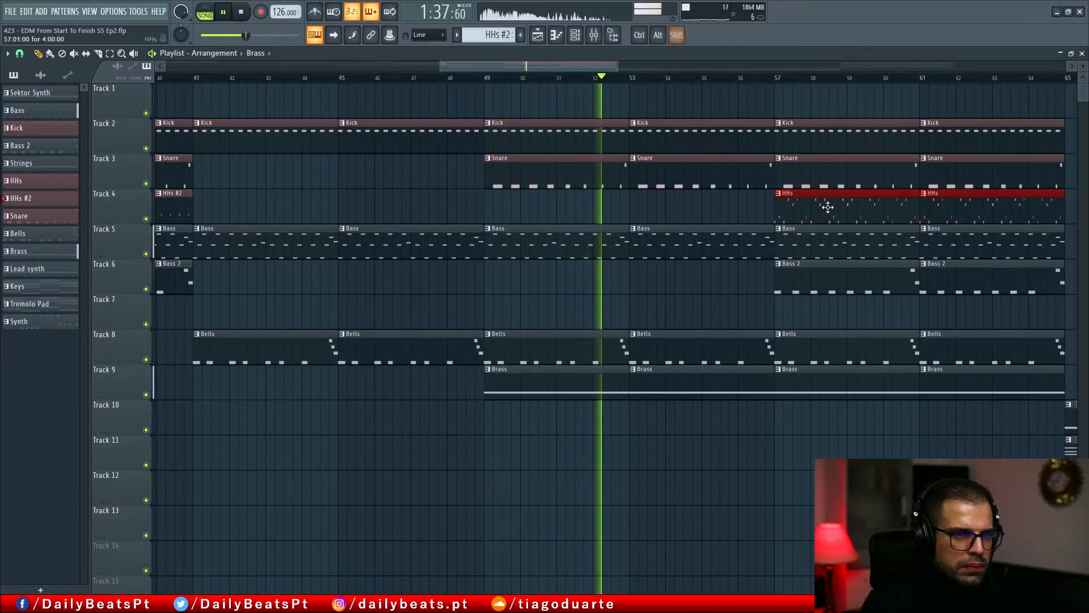
{"action": "key", "text": "Delete"}
{"action": "scroll", "coordinate": [301, 199], "scroll_direction": "down", "scroll_amount": 3}
{"action": "mouse_move", "coordinate": [291, 193]}
{"action": "left_mouse_down"}
{"action": "mouse_move", "coordinate": [157, 221]}
{"action": "mouse_move", "coordinate": [557, 213]}
{"action": "left_mouse_up"}
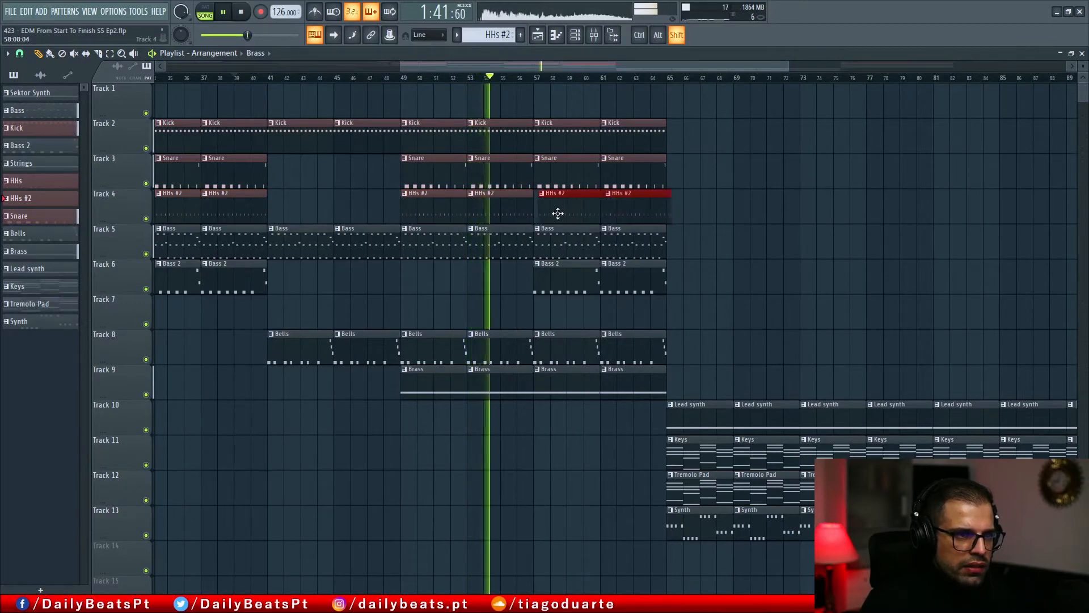
{"action": "scroll", "coordinate": [555, 211], "scroll_direction": "up", "scroll_amount": 4}
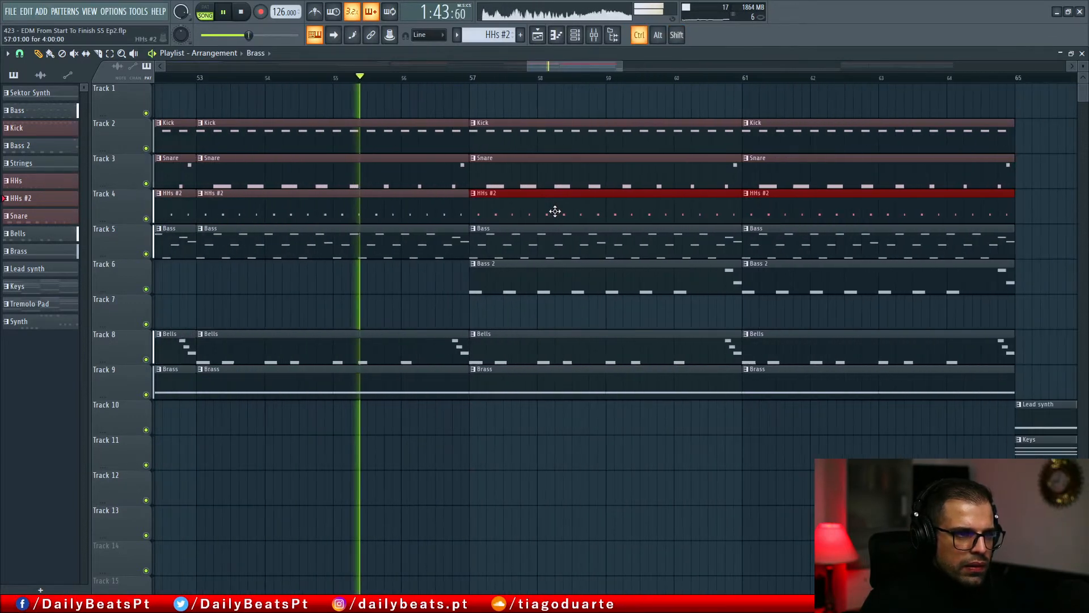
{"action": "left_click", "coordinate": [429, 294]}
- Review the arrangement during playback up to bar 65, including the Lead synth section and the block starting at bar 97
{"action": "scroll", "coordinate": [431, 296], "scroll_direction": "down", "scroll_amount": 1}
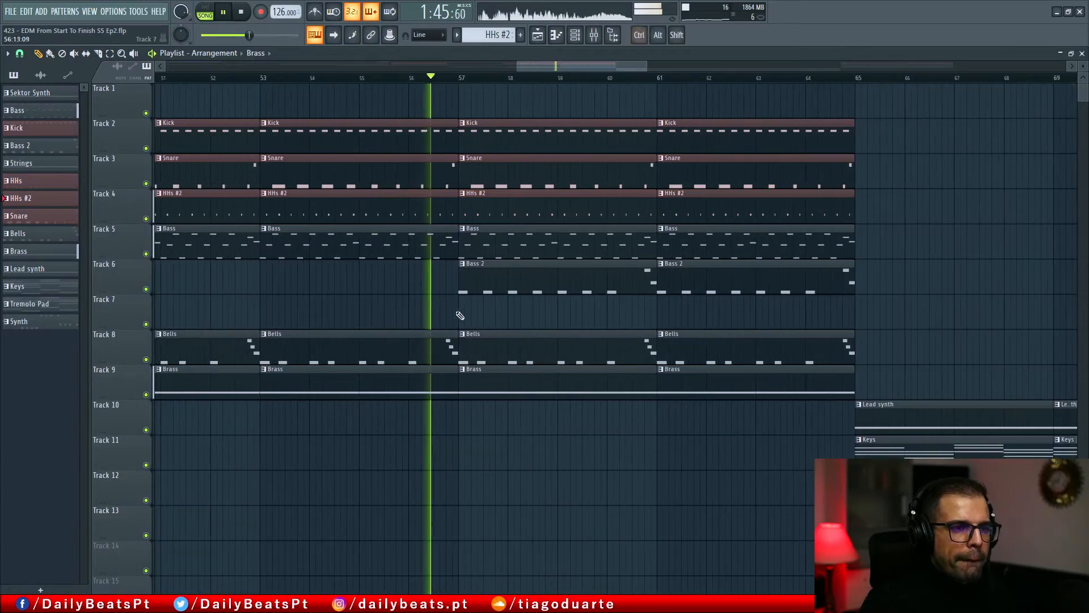
{"action": "scroll", "coordinate": [635, 314], "scroll_direction": "down", "scroll_amount": 3}
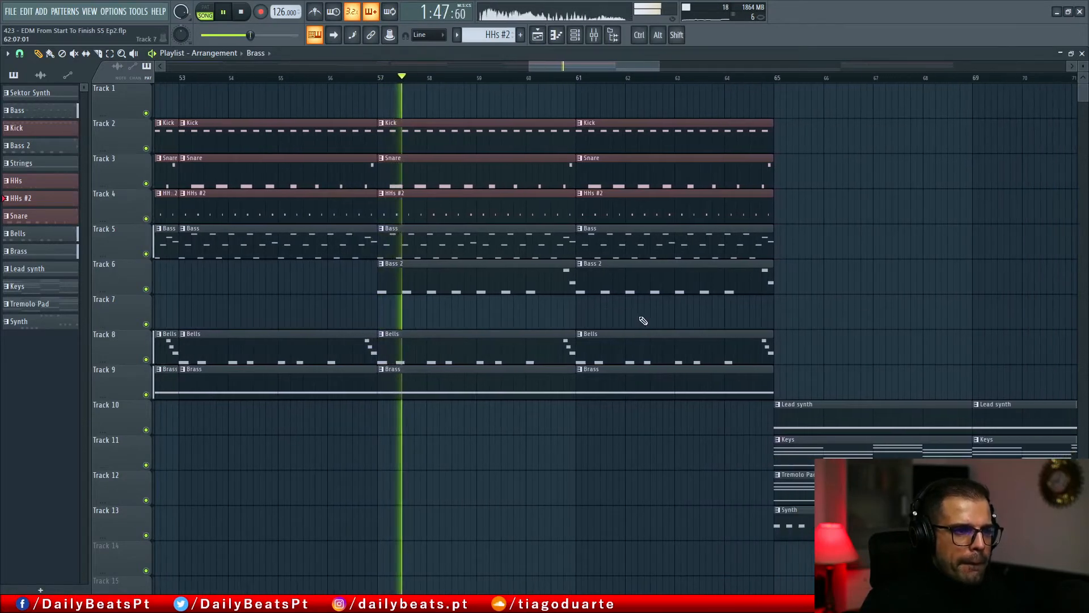
{"action": "scroll", "coordinate": [624, 313], "scroll_direction": "right", "scroll_amount": 3}
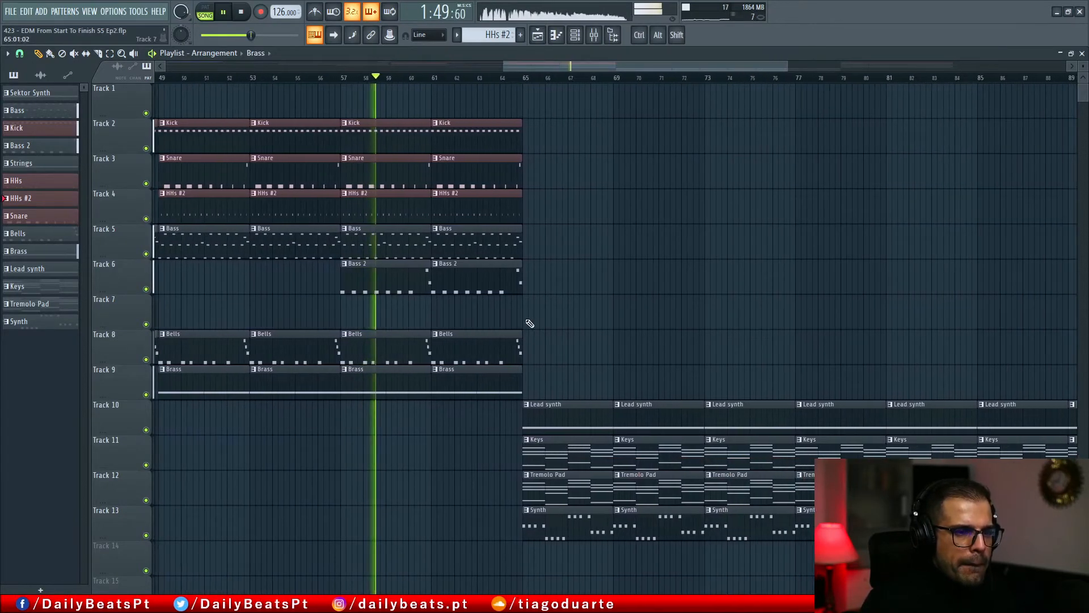
{"action": "scroll", "coordinate": [378, 290], "scroll_direction": "up", "scroll_amount": 4}
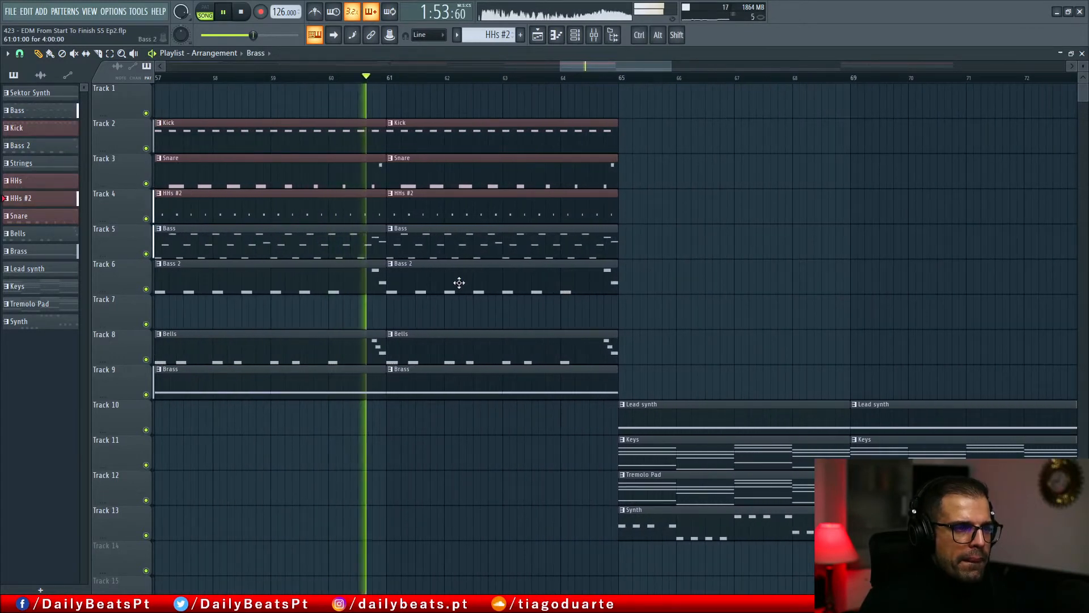
{"action": "scroll", "coordinate": [443, 280], "scroll_direction": "down", "scroll_amount": 5}
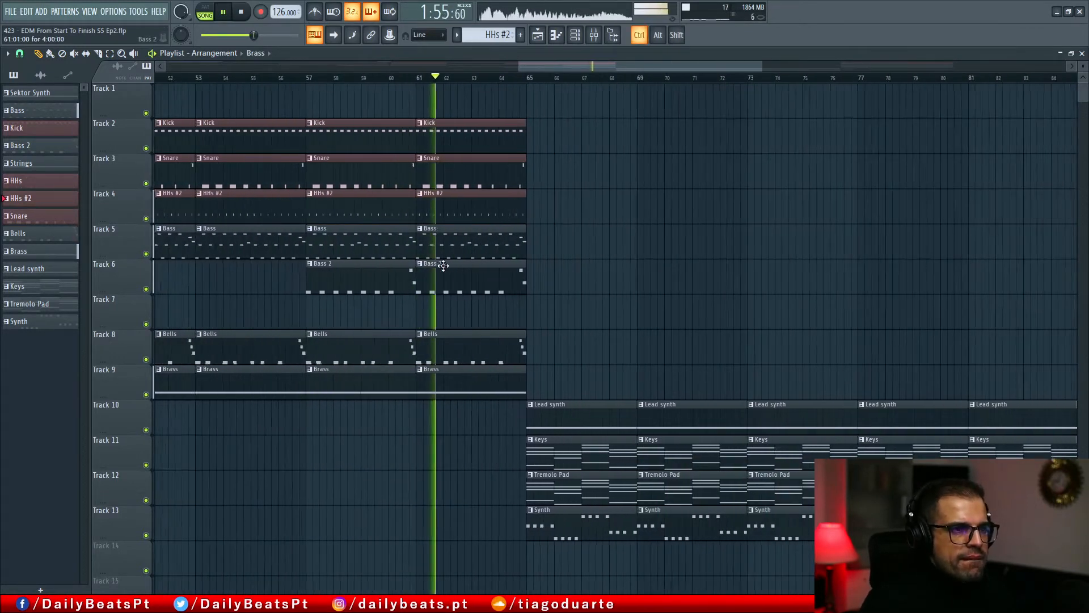
{"action": "scroll", "coordinate": [658, 335], "scroll_direction": "down", "scroll_amount": 4}
{"action": "left_click_drag", "start_coordinate": [374, 412], "coordinate": [888, 485]}
{"action": "left_click", "coordinate": [885, 482], "text": "ctrl"}
{"action": "left_click_drag", "start_coordinate": [386, 338], "coordinate": [333, 342]}
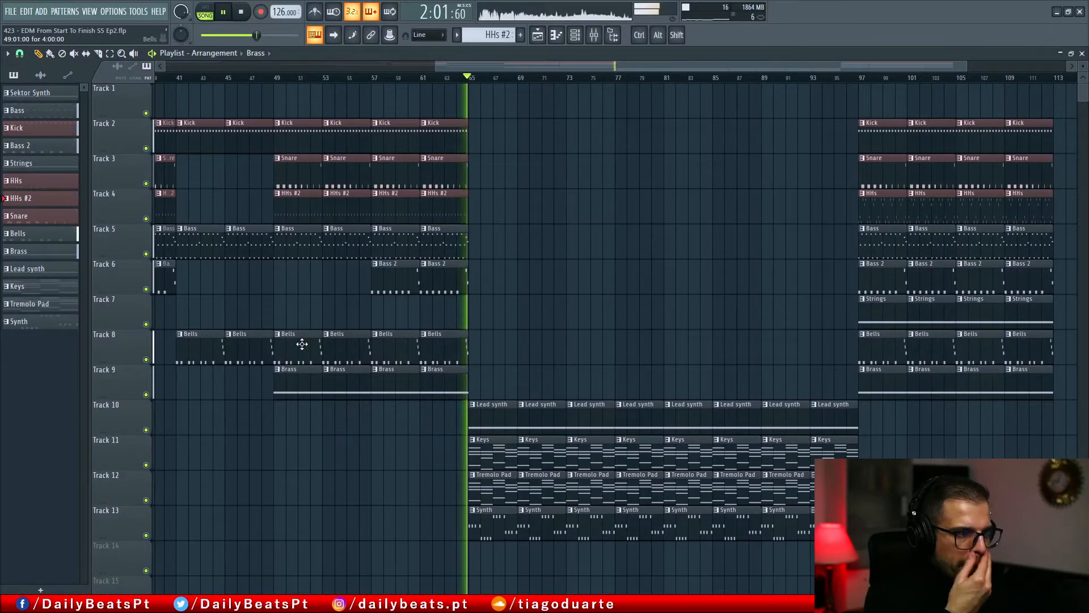
- Solo the Lead synth track (Track 10) and play the section starting at bar 65
{"action": "scroll", "coordinate": [522, 330], "scroll_direction": "up", "scroll_amount": 6}
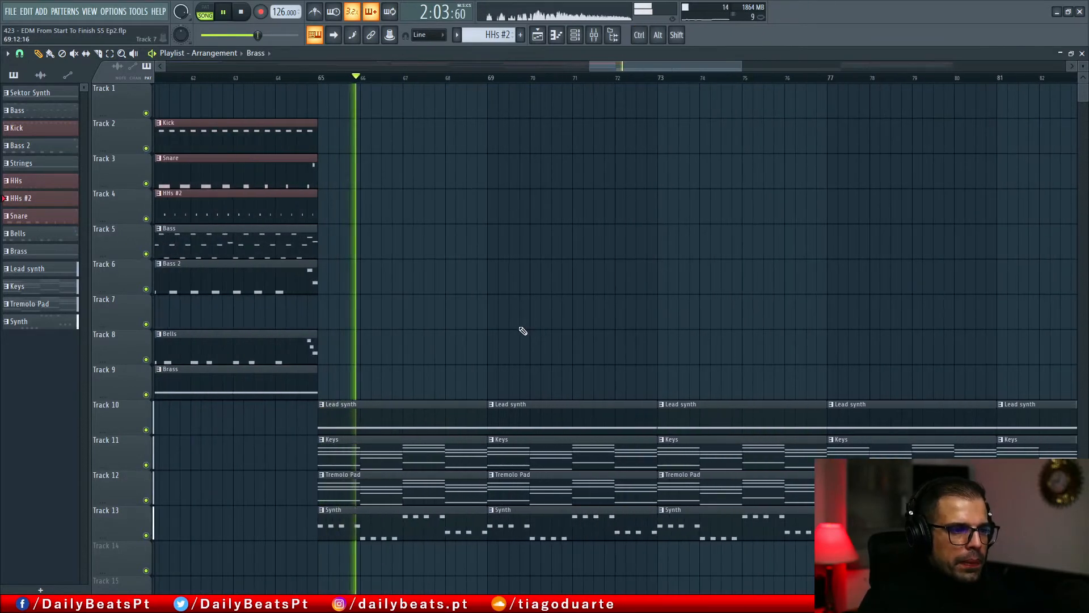
{"action": "key", "text": "space"}
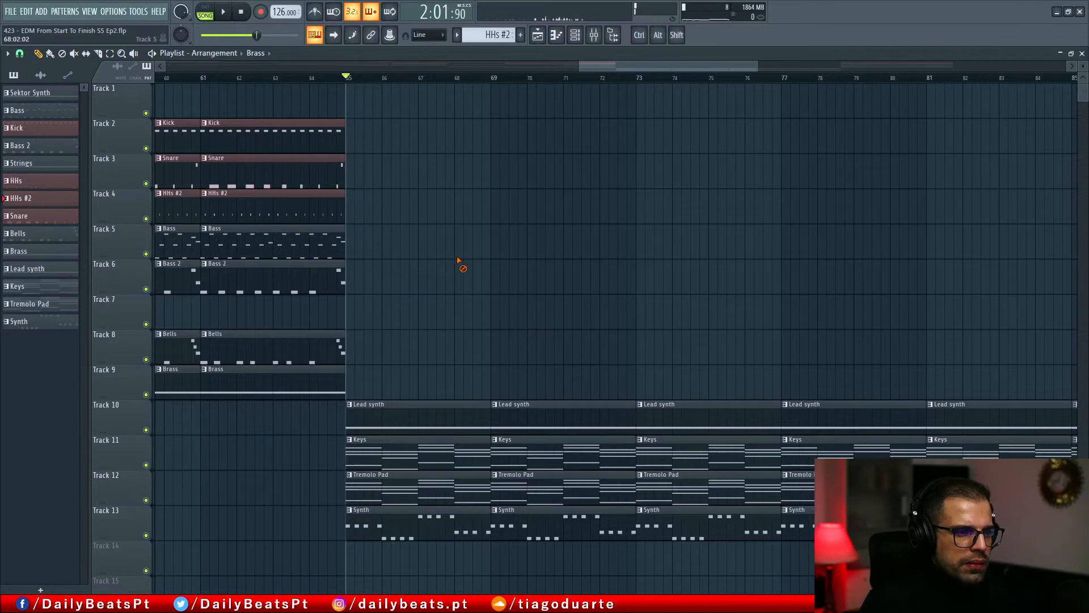
{"action": "key", "text": "space"}
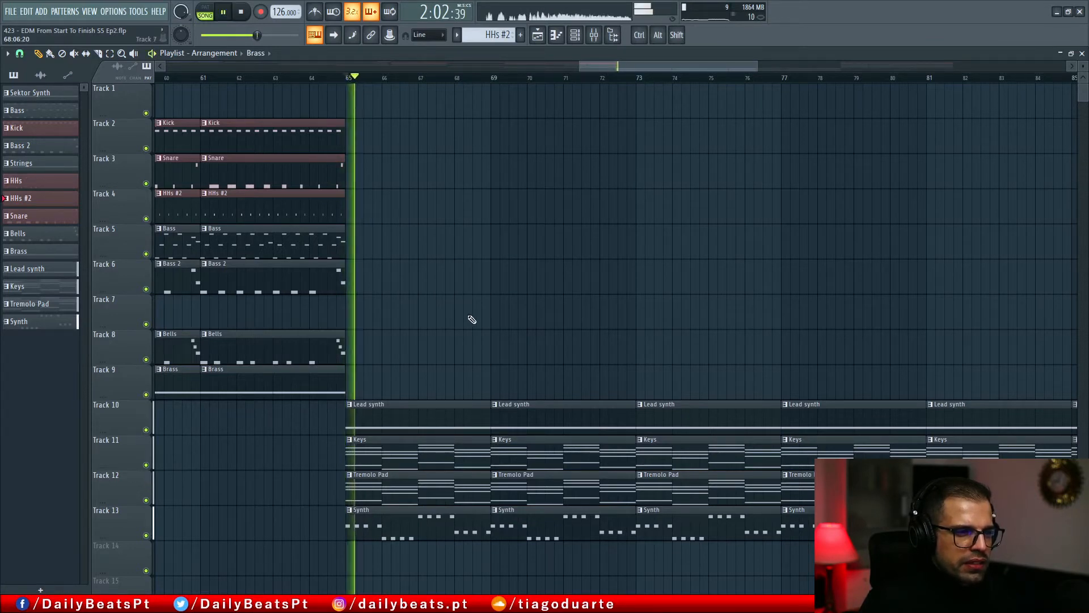
{"action": "right_click", "coordinate": [145, 429]}
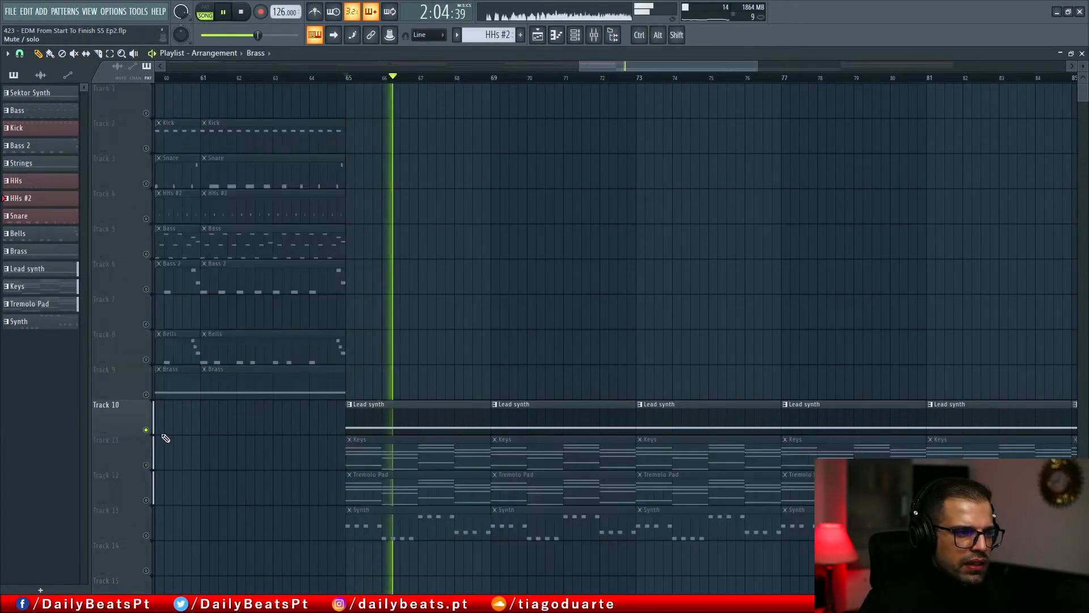
{"action": "key", "text": "space"}
{"action": "key", "text": "space"}
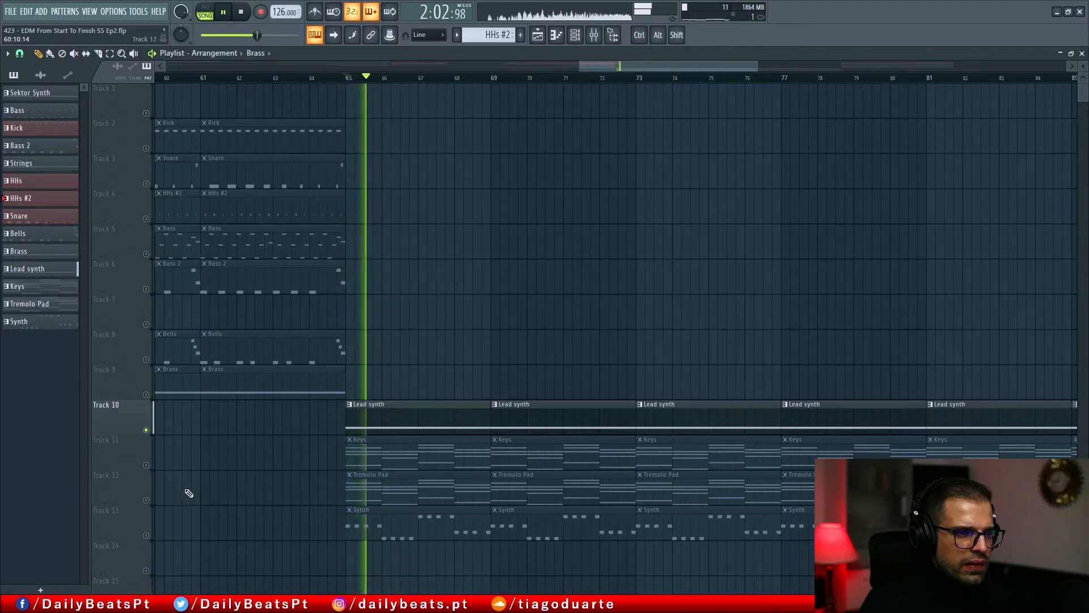
- Solo the Tremolo Pad track (Track 12), listen to it from bar 65 and select its mixer channel
{"action": "key", "text": "space"}
{"action": "right_click", "coordinate": [146, 500]}
{"action": "key", "text": "space"}
{"action": "right_click", "coordinate": [520, 277]}
{"action": "key", "text": "F5"}
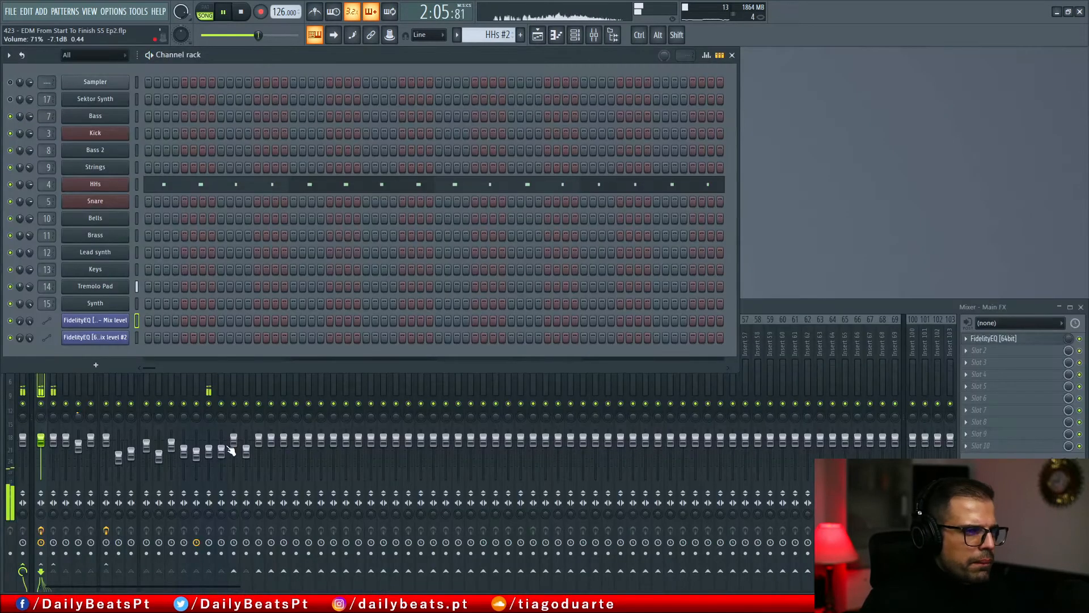
{"action": "left_click", "coordinate": [211, 386]}
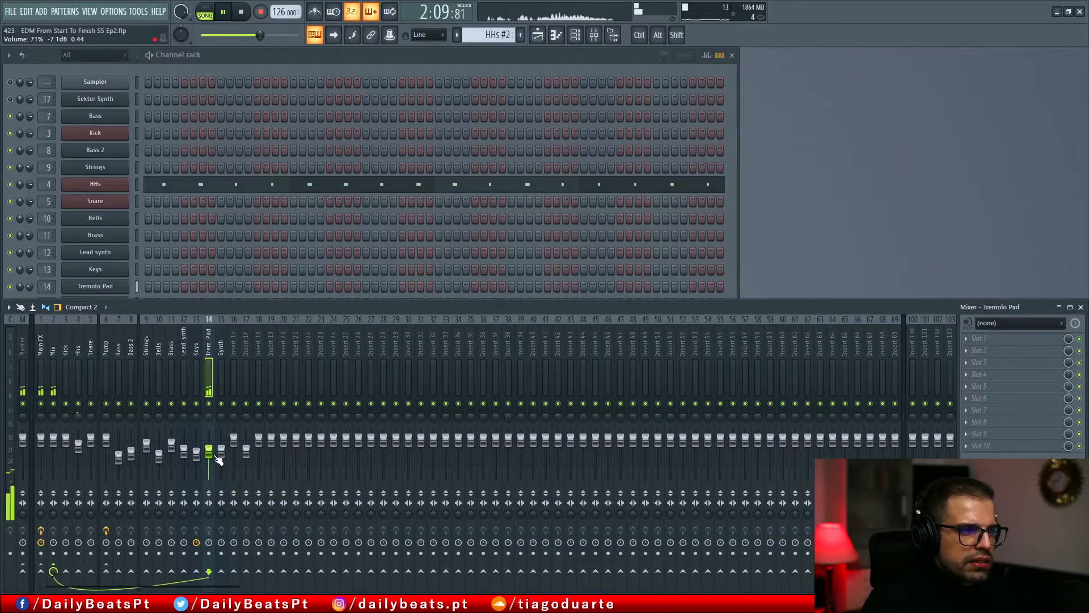
{"action": "left_click", "coordinate": [261, 56]}
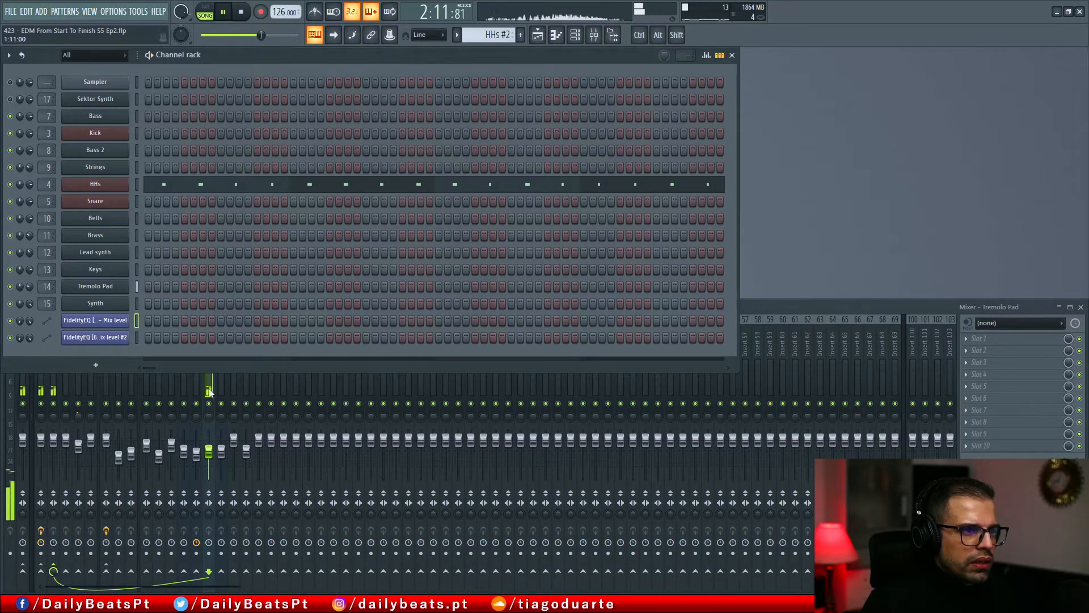
{"action": "key", "text": "F5"}
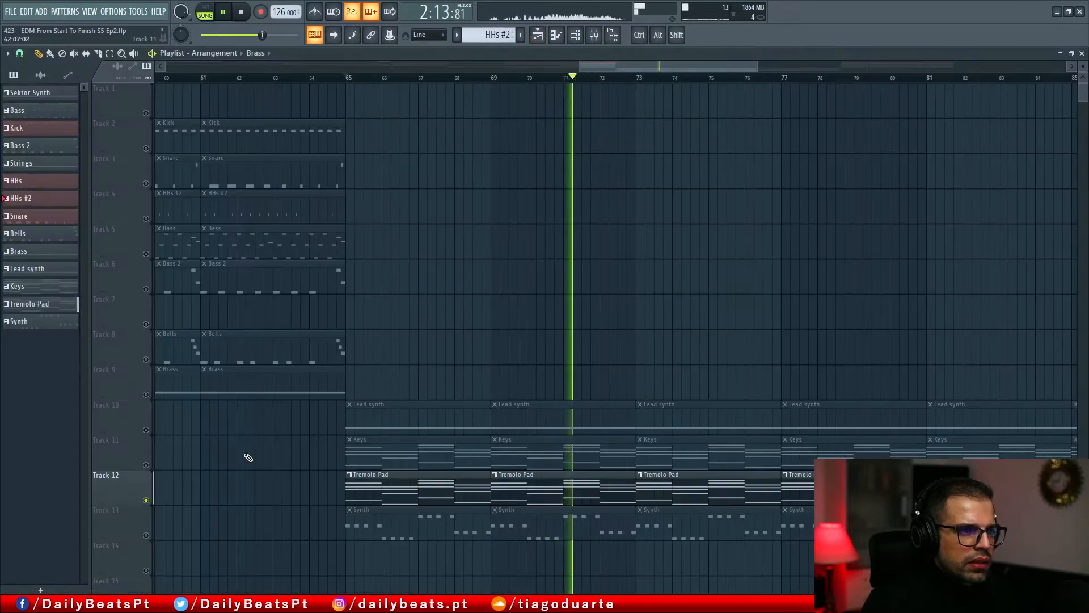
- Audition the Lead synth and Tremolo Pad together over bars 65 to 69, with the Tremolo Pad mixer channel at hand
{"action": "key", "text": "space"}
{"action": "key", "text": "space"}
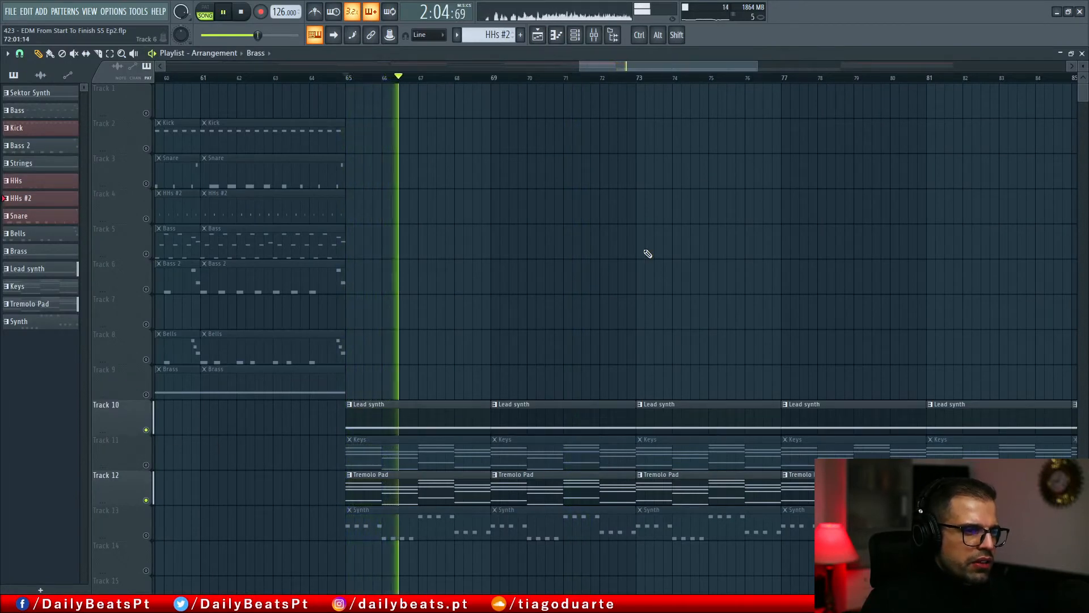
{"action": "left_click_drag", "start_coordinate": [493, 76], "coordinate": [347, 100]}
{"action": "key", "text": "F5"}
{"action": "left_click", "coordinate": [209, 391]}
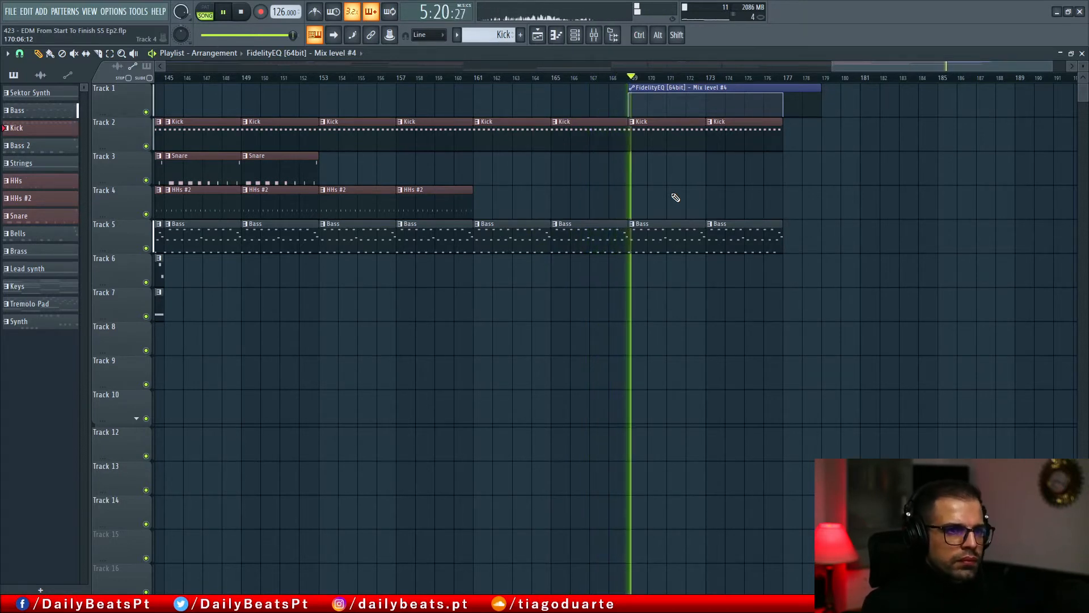
- Review the outro during playback from the FidelityEQ automation at bar 169 to the end of the song
{"action": "scroll", "coordinate": [637, 113], "scroll_direction": "up", "scroll_amount": 3, "text": "ctrl"}
{"action": "scroll", "coordinate": [637, 113], "scroll_direction": "up", "scroll_amount": 2}
{"action": "key", "text": "space"}
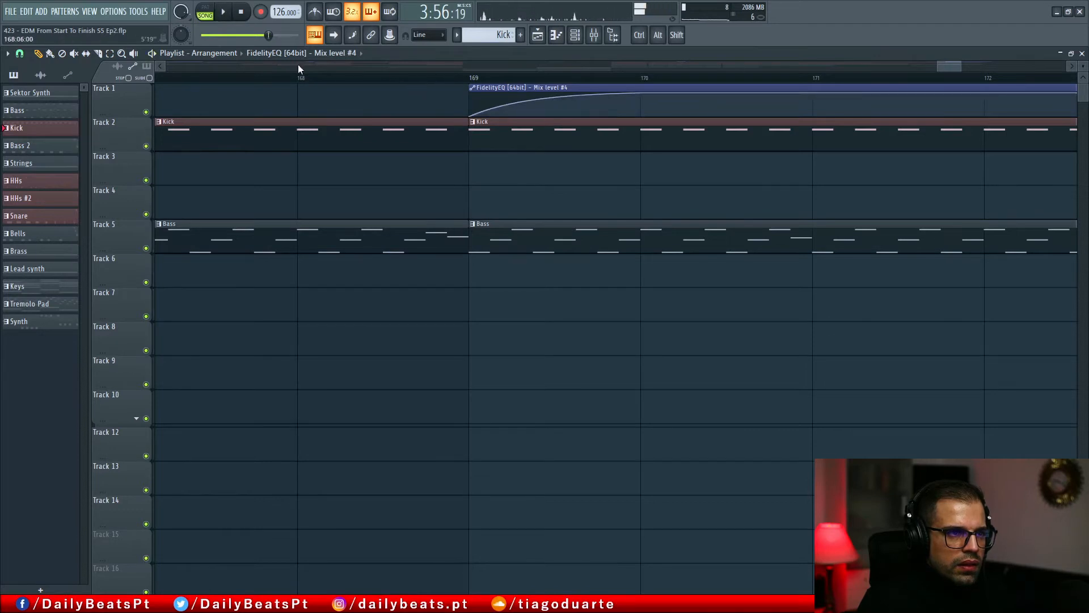
{"action": "key", "text": "space"}
{"action": "scroll", "coordinate": [513, 180], "scroll_direction": "down", "scroll_amount": 2}
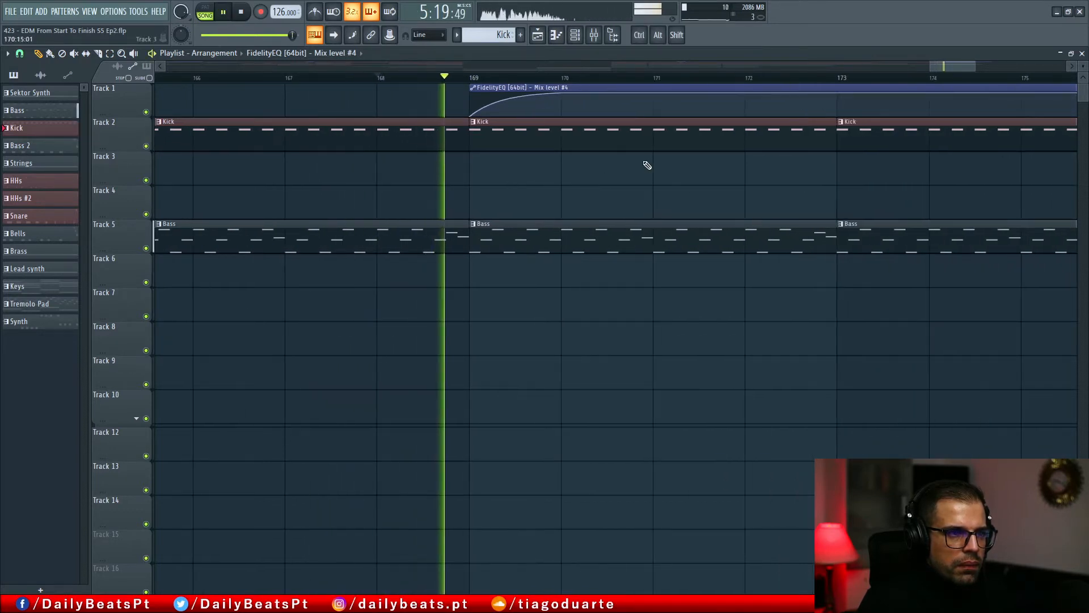
{"action": "scroll", "coordinate": [638, 185], "scroll_direction": "down", "scroll_amount": 2}
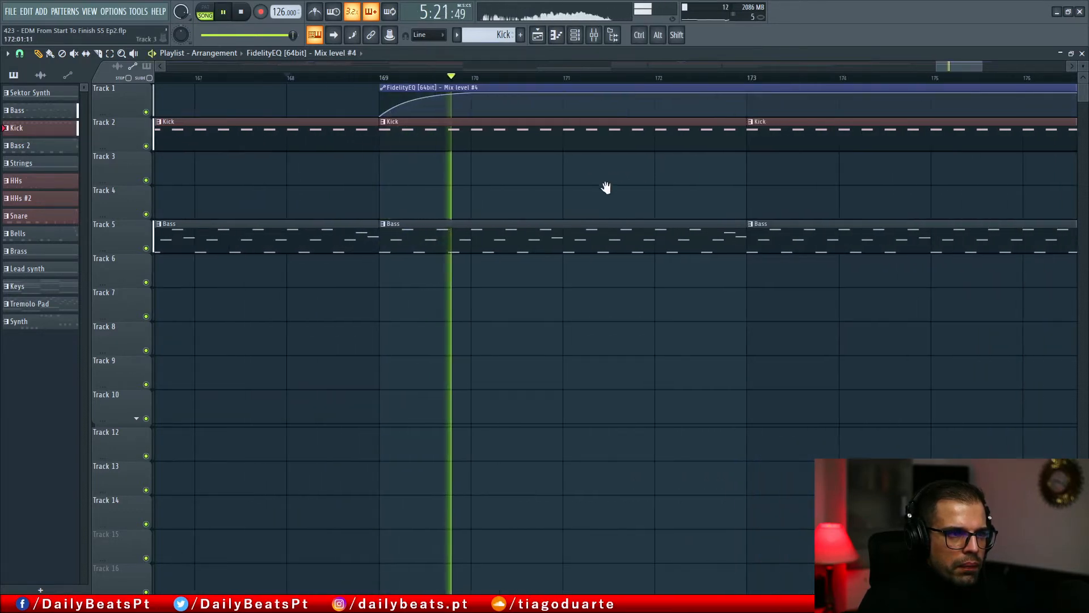
{"action": "scroll", "coordinate": [570, 193], "scroll_direction": "down", "scroll_amount": 8}
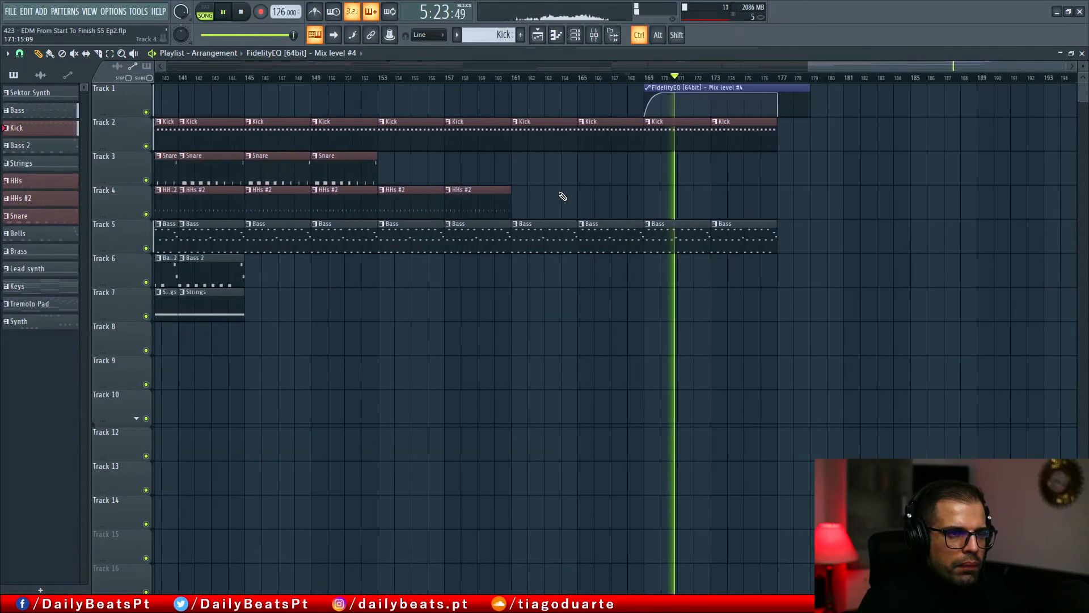
{"action": "scroll", "coordinate": [562, 195], "scroll_direction": "down", "scroll_amount": 4}
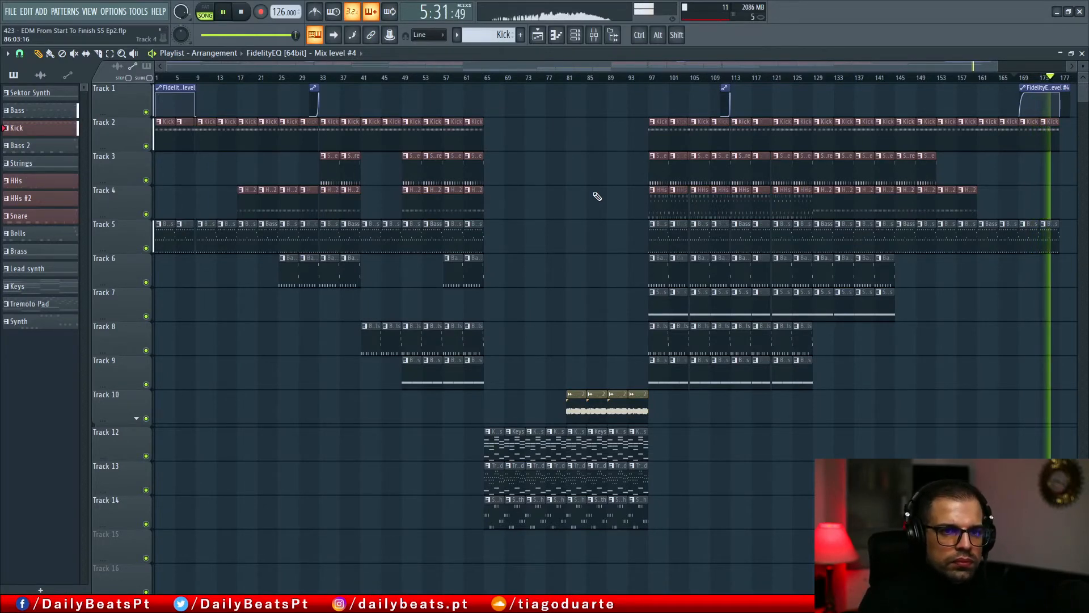
{"action": "scroll", "coordinate": [1043, 138], "scroll_direction": "up", "scroll_amount": 10}
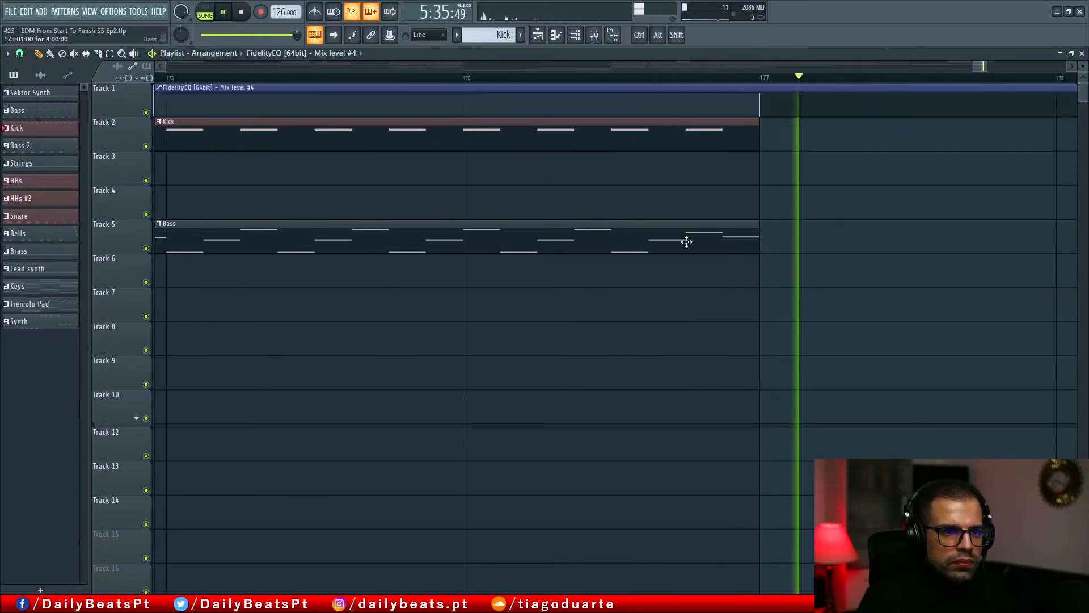
{"action": "key", "text": "space"}
- Copy the last Bass clip on Track 5 to bar 177 and shorten the copy to one bar
{"action": "scroll", "coordinate": [467, 212], "scroll_direction": "down", "scroll_amount": 8}
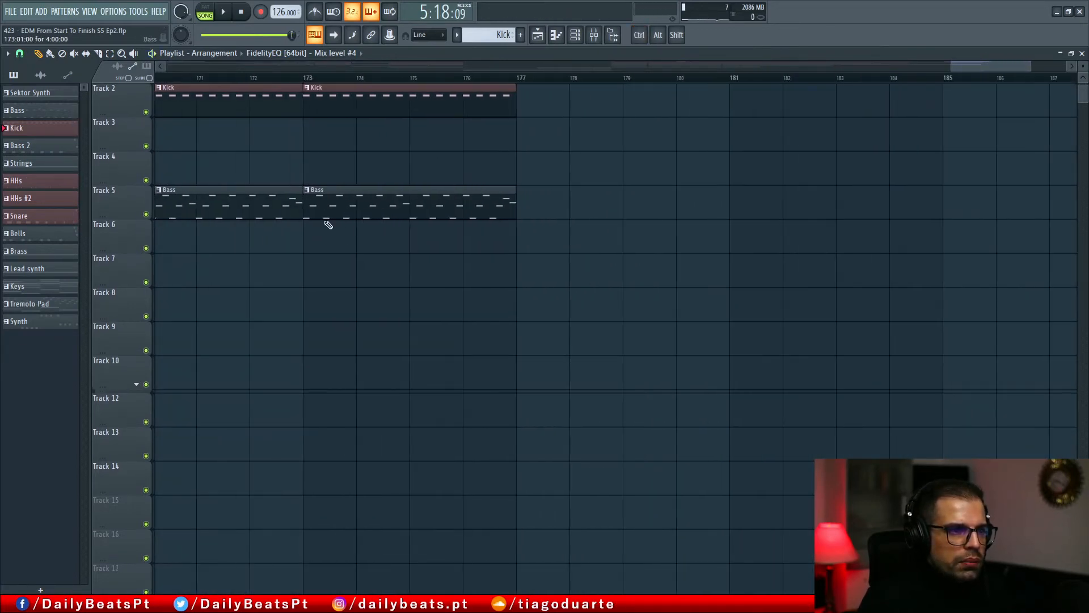
{"action": "left_click_drag", "start_coordinate": [340, 205], "coordinate": [550, 210]}
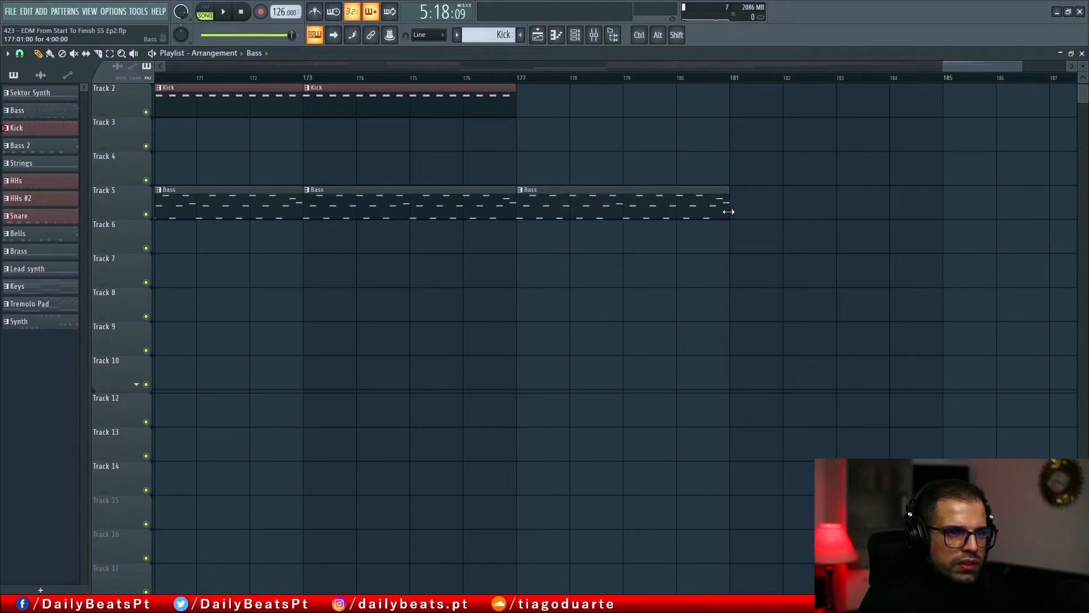
{"action": "left_click_drag", "start_coordinate": [728, 212], "coordinate": [519, 213]}
- Shape the end of the FidelityEQ automation on Track 1 as a curved drop finishing at bar 178
{"action": "scroll", "coordinate": [652, 204], "scroll_direction": "up", "scroll_amount": 6}
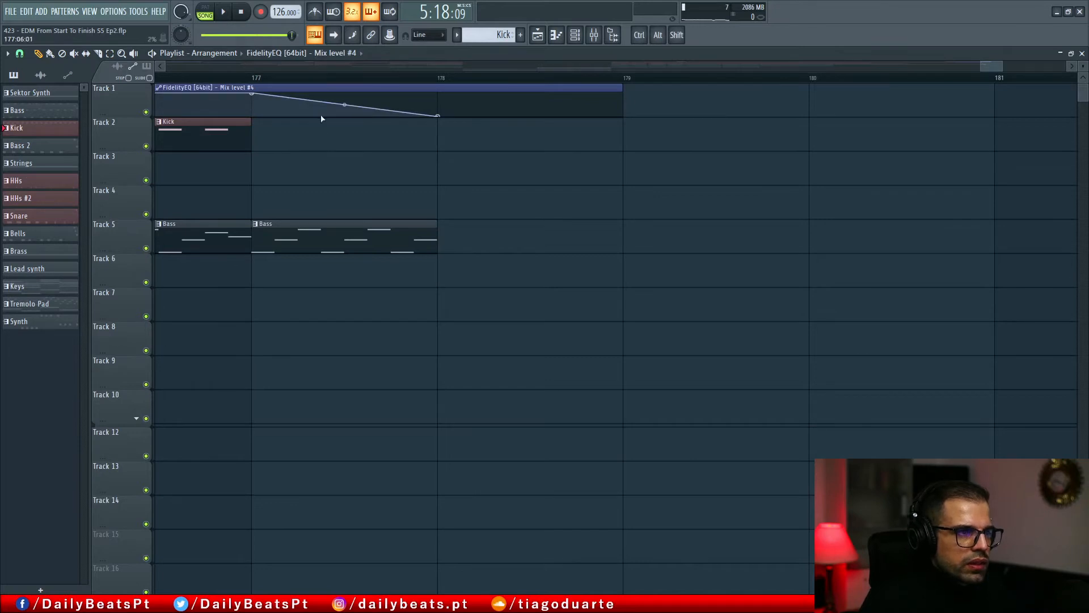
{"action": "left_click", "coordinate": [20, 54]}
{"action": "left_click", "coordinate": [34, 172]}
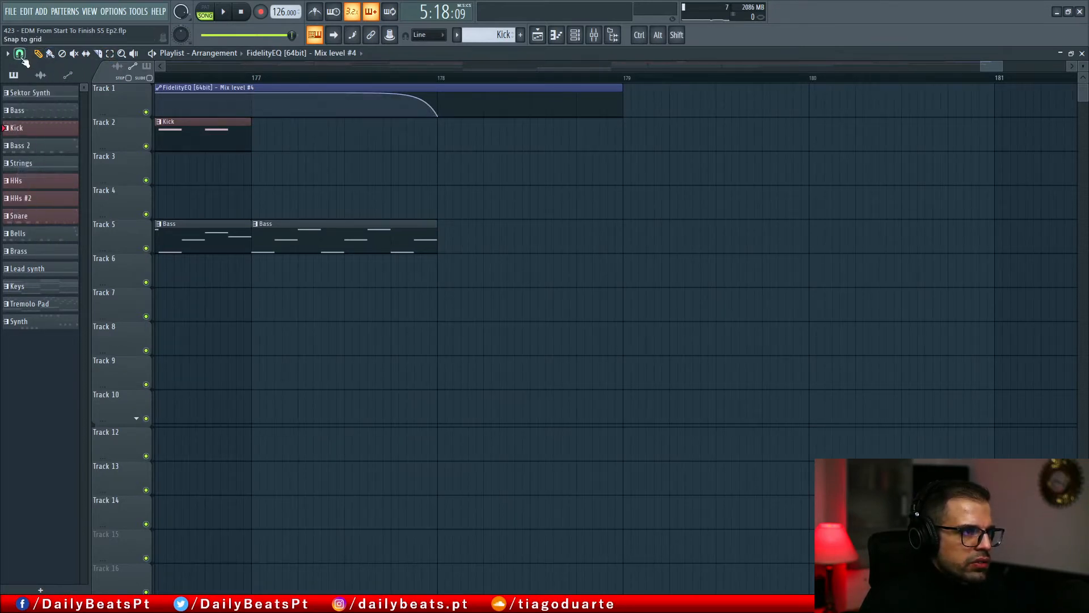
- Set a finer playlist snap and shorten the Bass clip at bar 177 to its first note
{"action": "left_click", "coordinate": [21, 55]}
{"action": "left_click", "coordinate": [33, 161]}
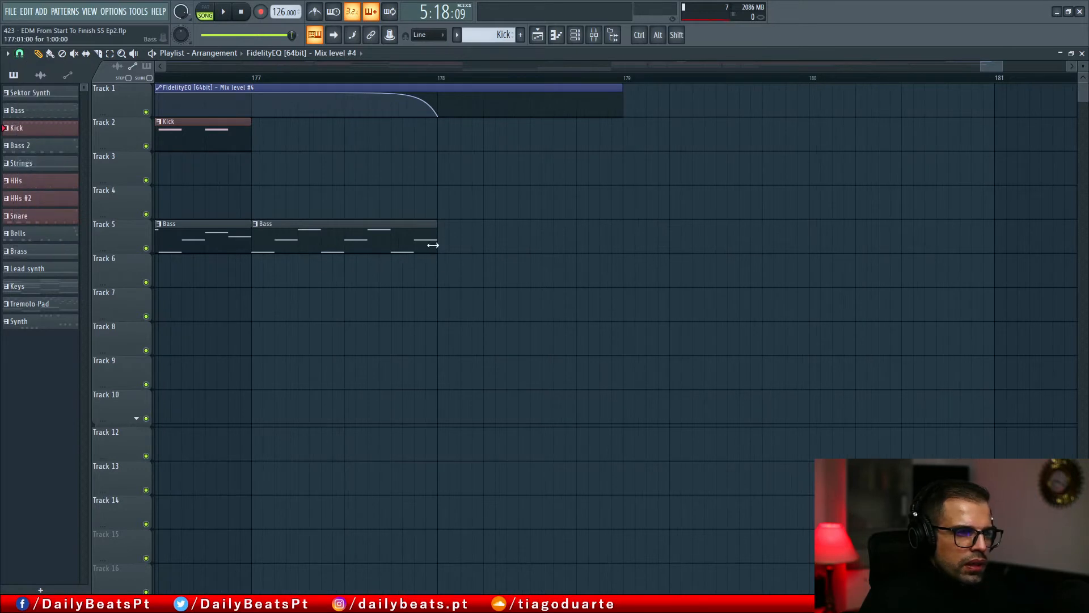
{"action": "left_click_drag", "start_coordinate": [402, 250], "coordinate": [596, 250]}
- Copy the last Kick clip to bar 177, slice it after the first beat and delete the remainder
{"action": "left_click_drag", "start_coordinate": [244, 138], "coordinate": [976, 161]}
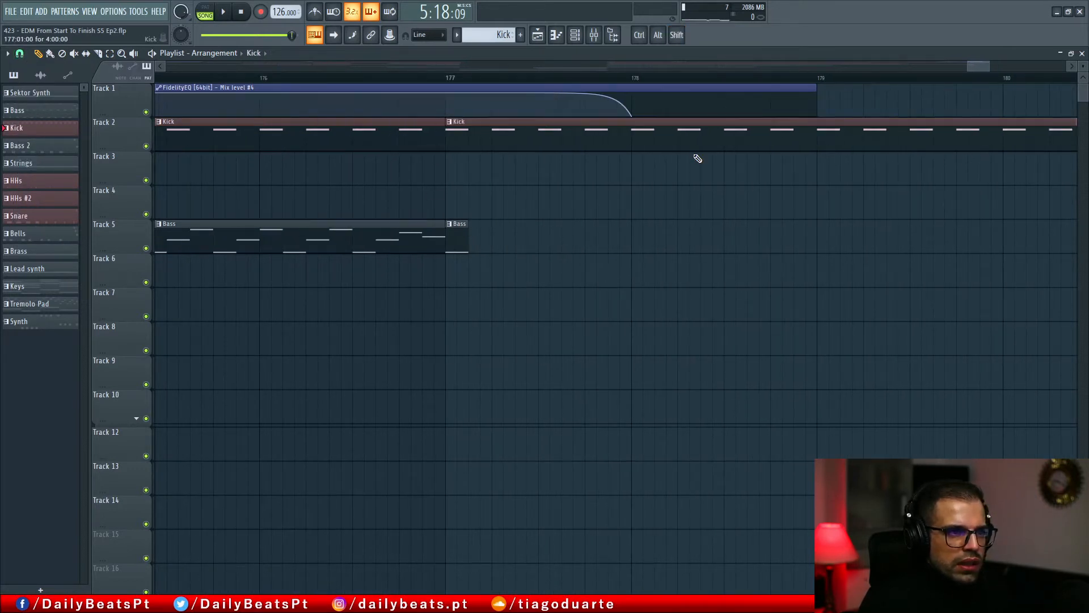
{"action": "left_click", "coordinate": [497, 150], "text": "shift"}
{"action": "right_click", "coordinate": [526, 148]}
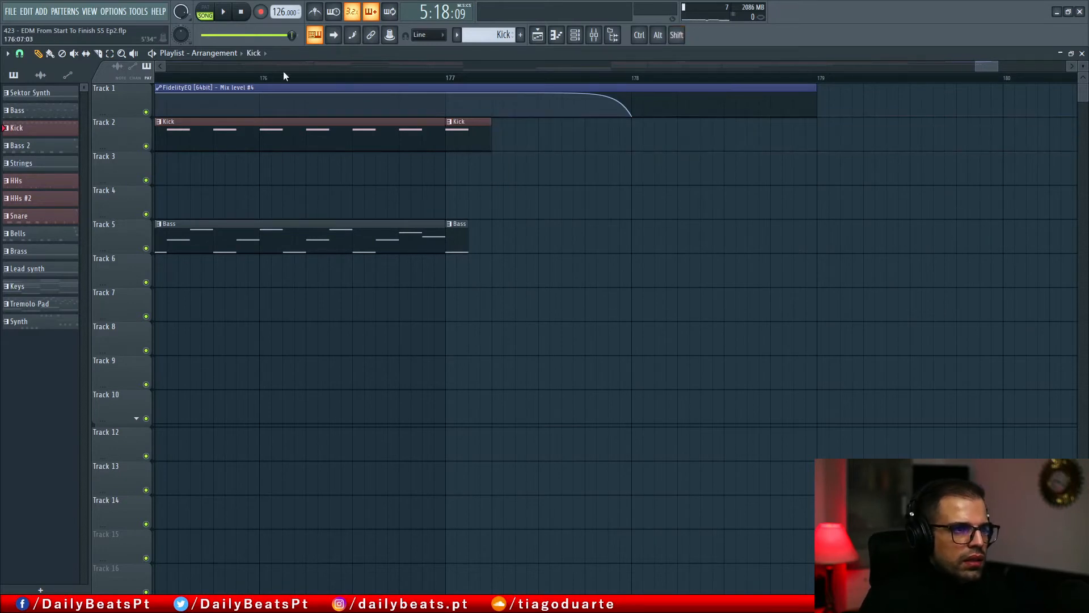
- Delete the short Kick clip at bar 177 on Track 2 and replay the ending without it
{"action": "key", "text": "space"}
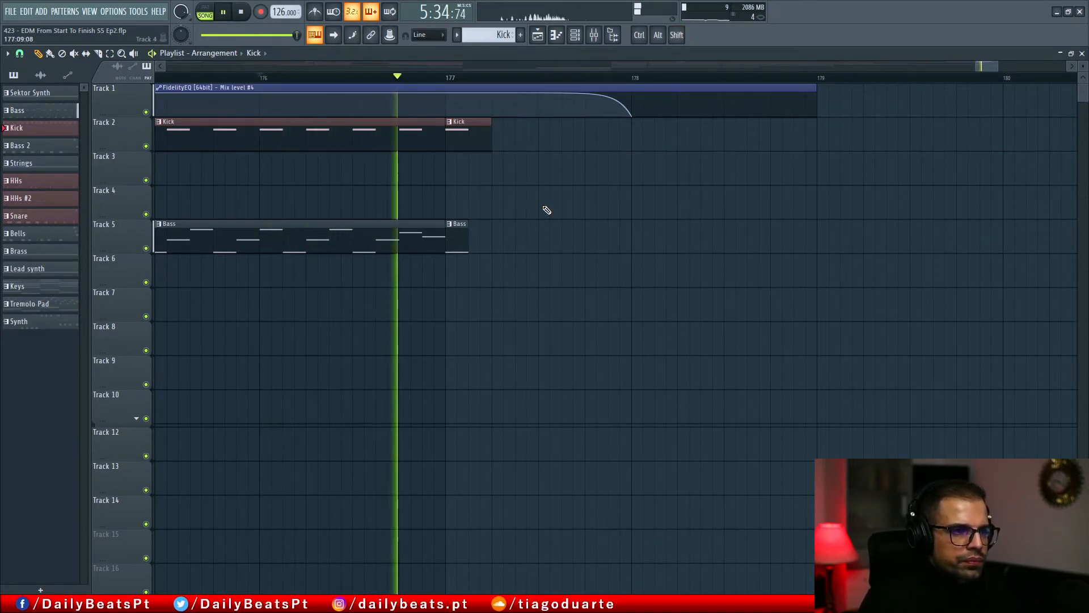
{"action": "key", "text": "space"}
{"action": "right_click", "coordinate": [472, 146]}
{"action": "key", "text": "space"}
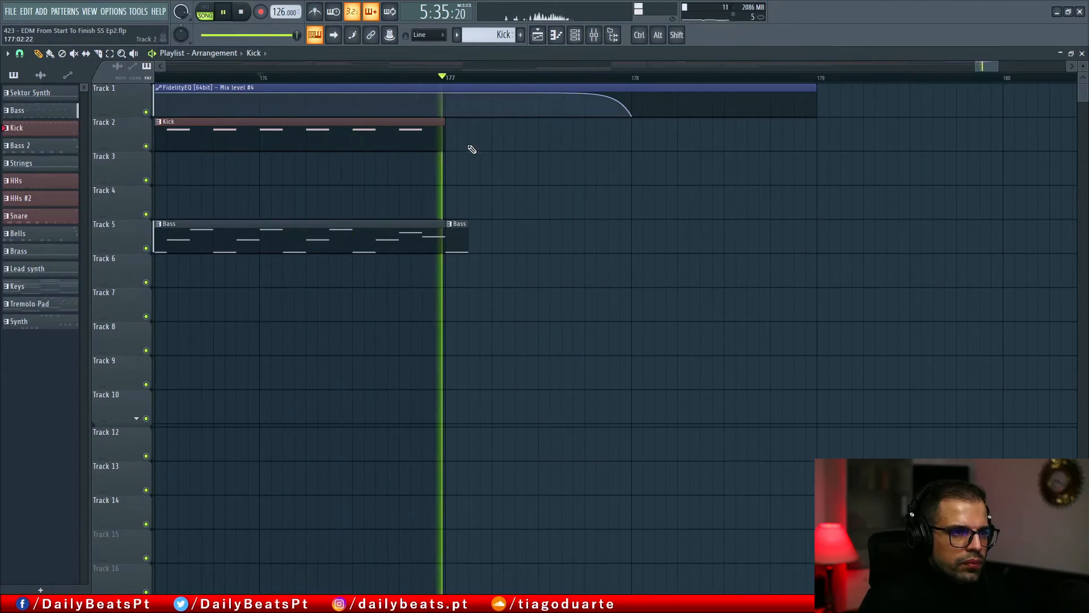
{"action": "right_click", "coordinate": [472, 149], "text": "ctrl"}
{"action": "key", "text": "space"}
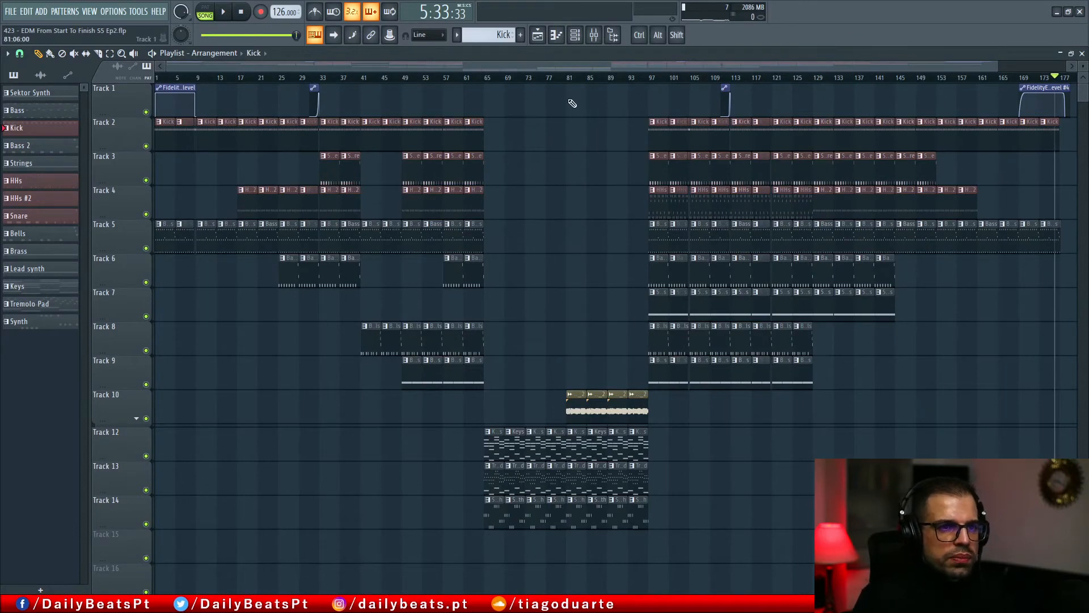
{"action": "right_click", "coordinate": [539, 143], "text": "ctrl"}
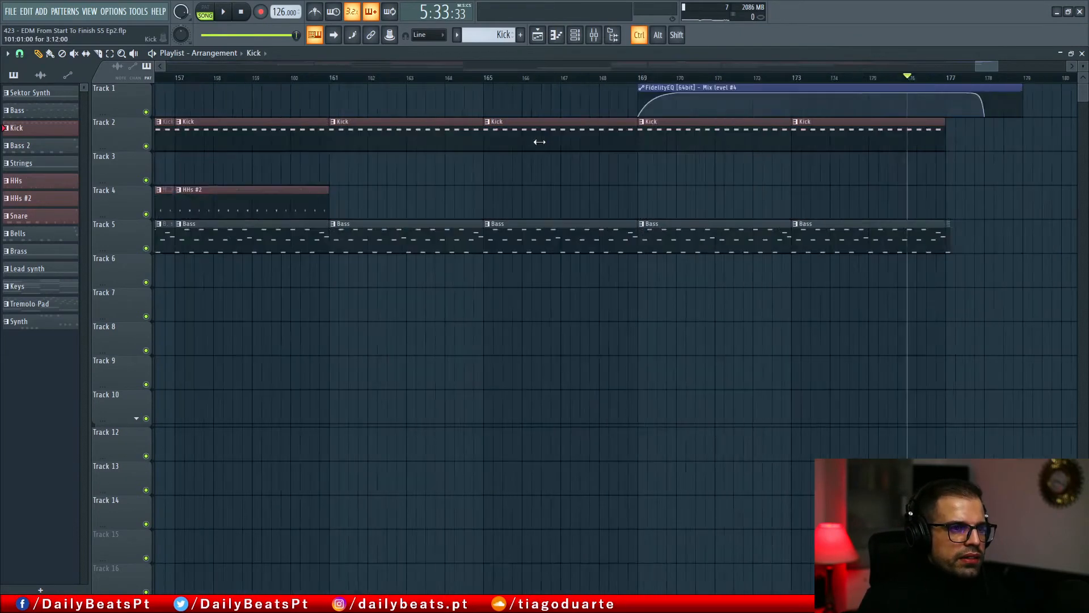
{"action": "right_click", "coordinate": [543, 158], "text": "ctrl"}
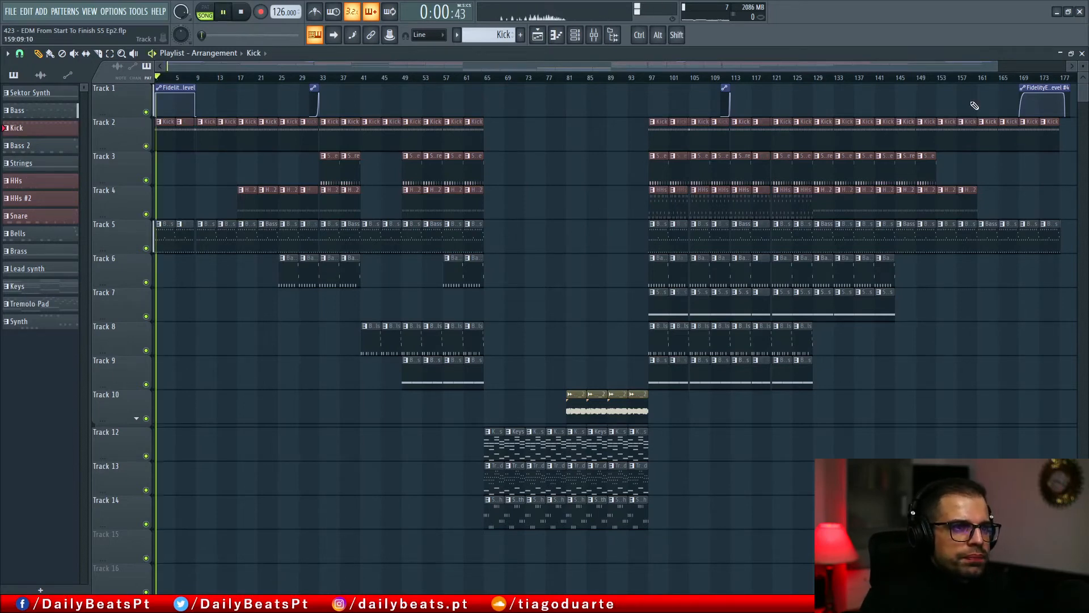
- Set a coarser playlist snap and loop playback over bars 97 to 105
{"action": "scroll", "coordinate": [624, 153], "scroll_direction": "up", "scroll_amount": 3}
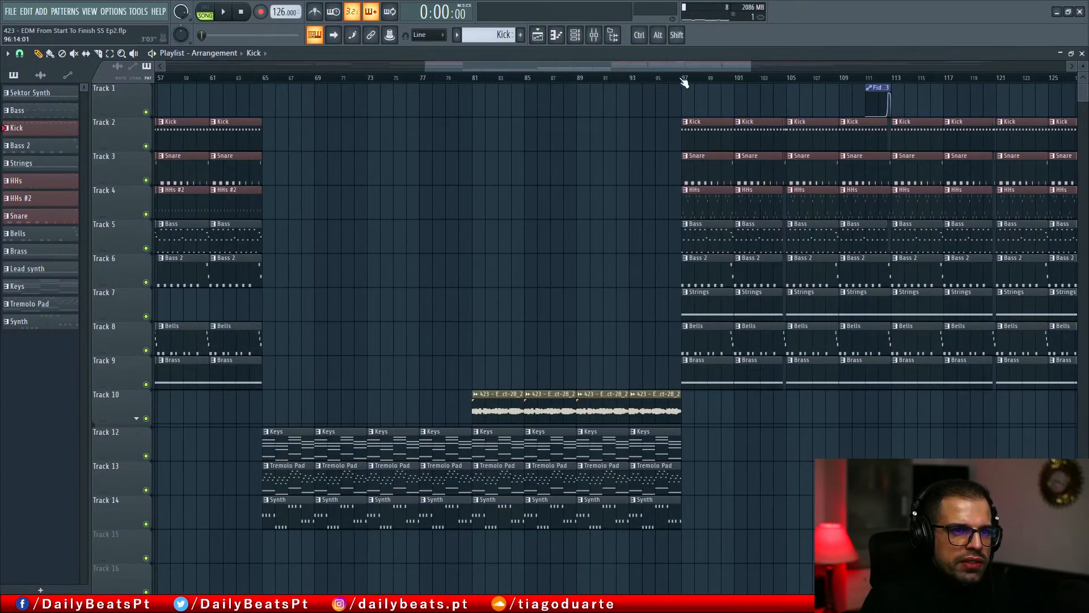
{"action": "scroll", "coordinate": [693, 94], "scroll_direction": "up", "scroll_amount": 3}
{"action": "left_click_drag", "start_coordinate": [794, 142], "coordinate": [527, 159]}
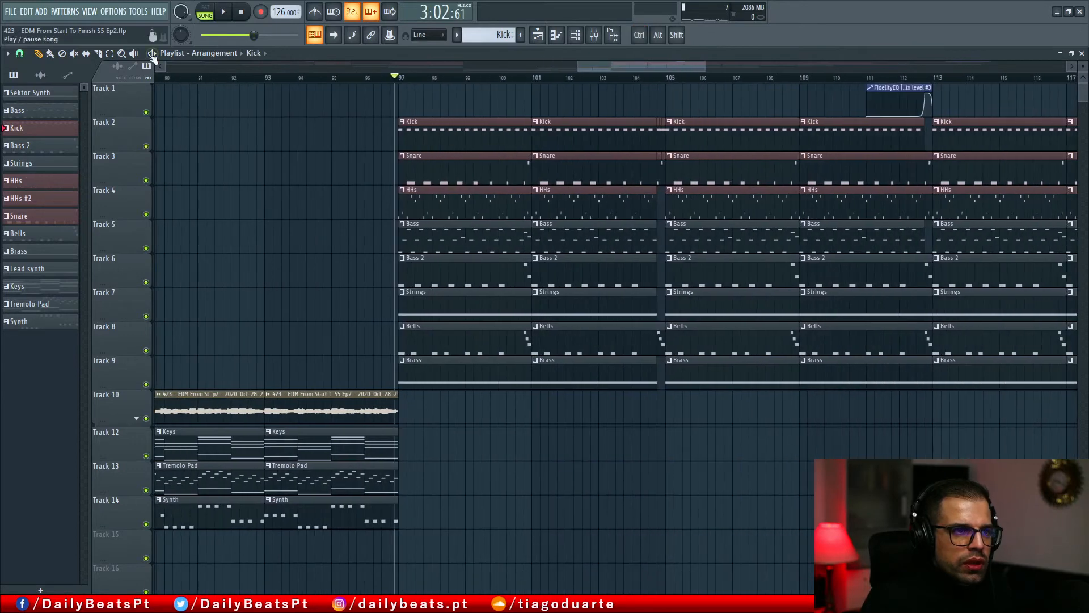
{"action": "left_click", "coordinate": [20, 54]}
{"action": "left_click", "coordinate": [31, 226]}
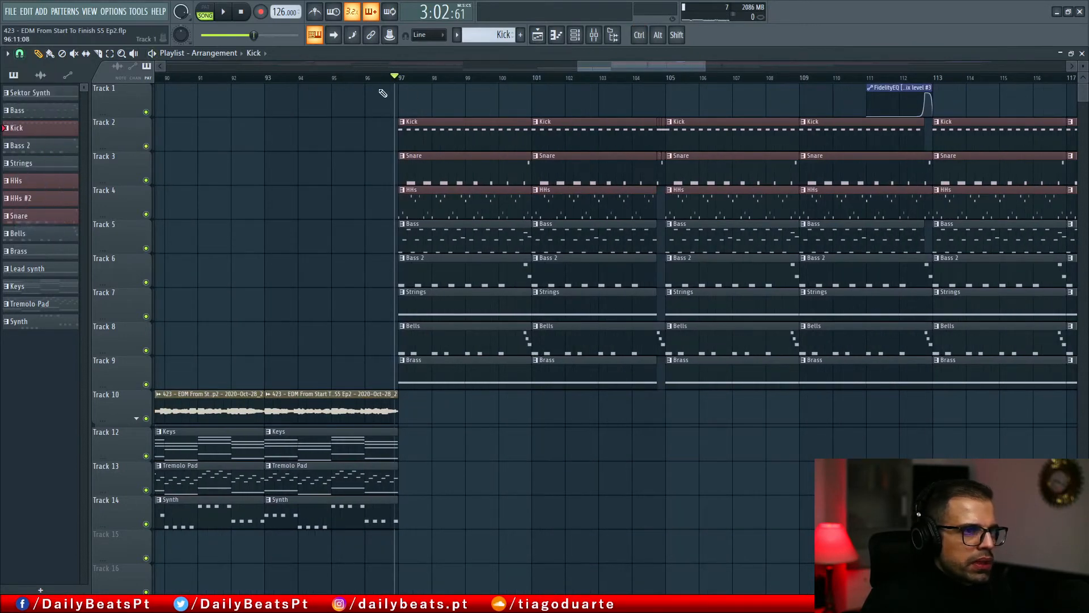
{"action": "left_click_drag", "start_coordinate": [400, 79], "coordinate": [705, 103]}
{"action": "key", "text": "space"}
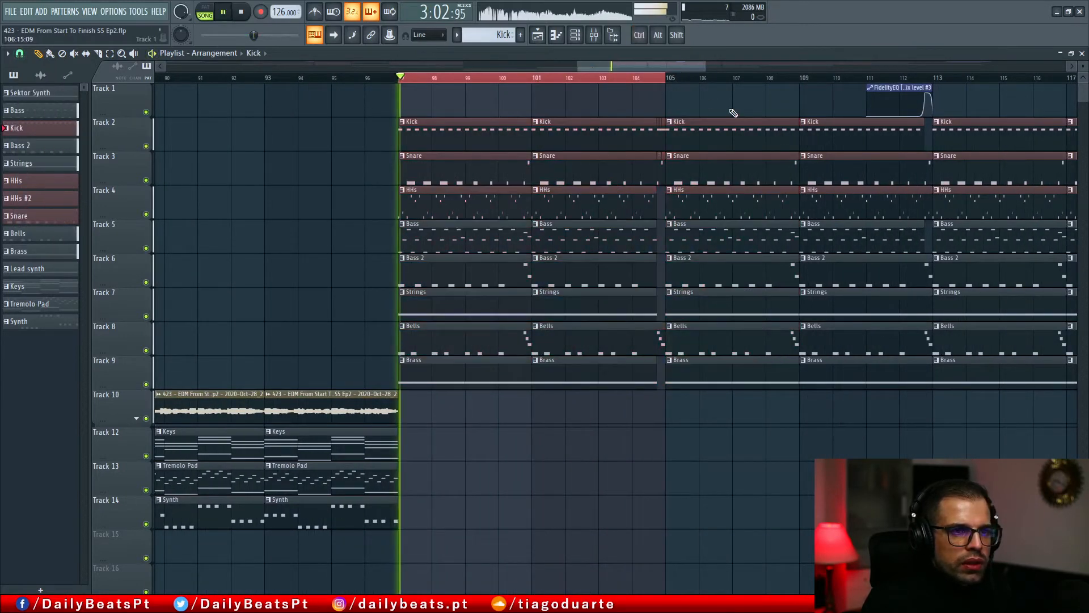
- Add the Kramer Tape Stereo effect to slot 8 of the Master mixer channel
{"action": "key", "text": "F5"}
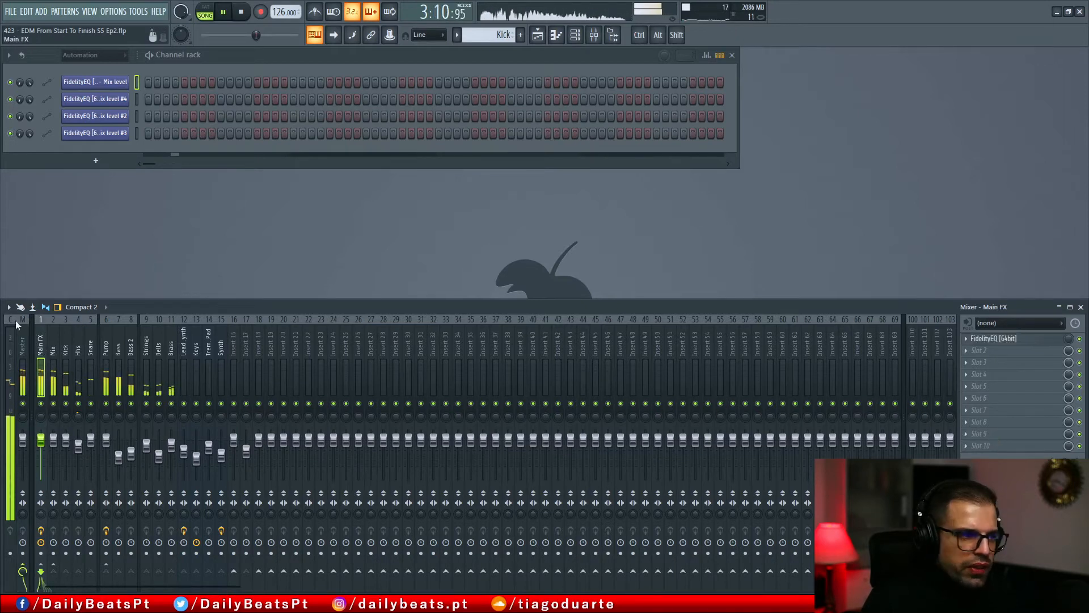
{"action": "left_click", "coordinate": [1004, 434]}
{"action": "mouse_move", "coordinate": [924, 576]}
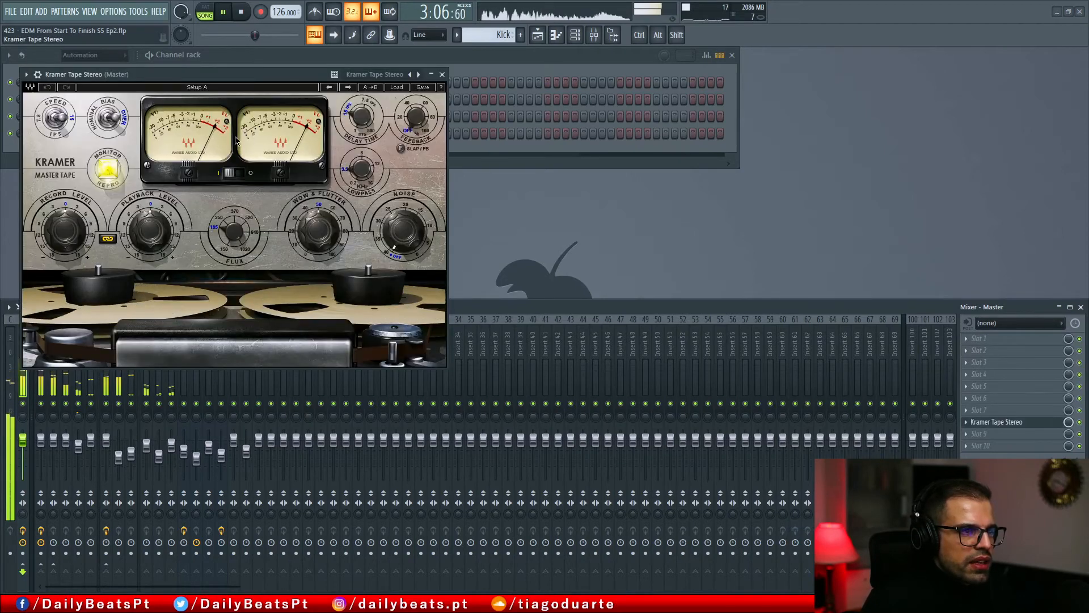
- Load the Mastering Clean and Open preset in Kramer Tape Stereo and set its Record Level to -3.3
{"action": "left_click", "coordinate": [397, 87]}
{"action": "mouse_move", "coordinate": [452, 218]}
{"action": "left_click", "coordinate": [582, 228]}
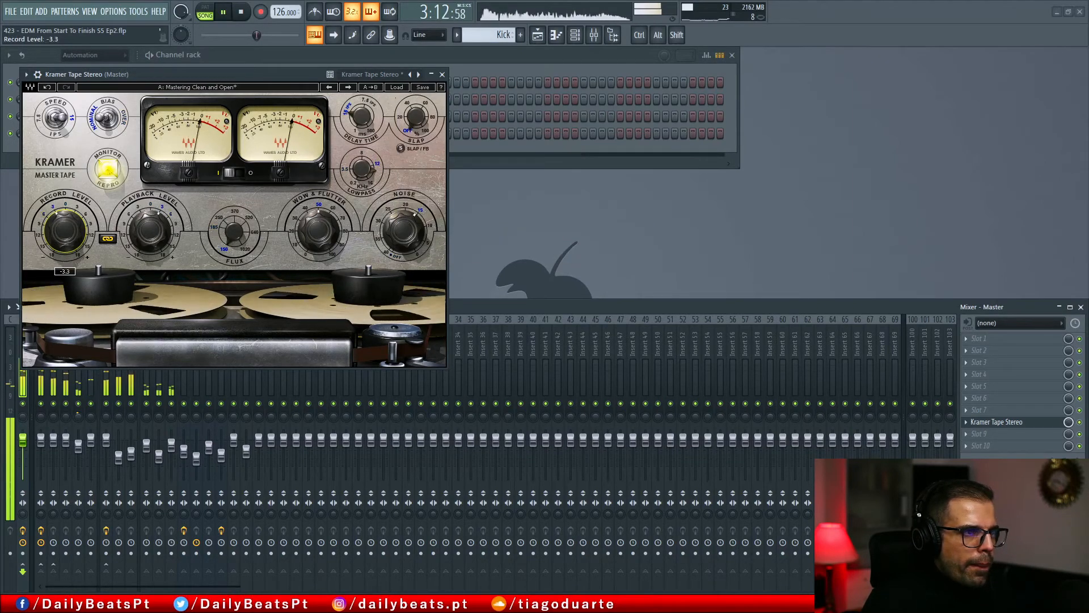
- Set the tape effect's Wow and Flutter to 11.5, turn Noise off and fine-tune the Record Level
{"action": "left_click_drag", "start_coordinate": [320, 227], "coordinate": [319, 236]}
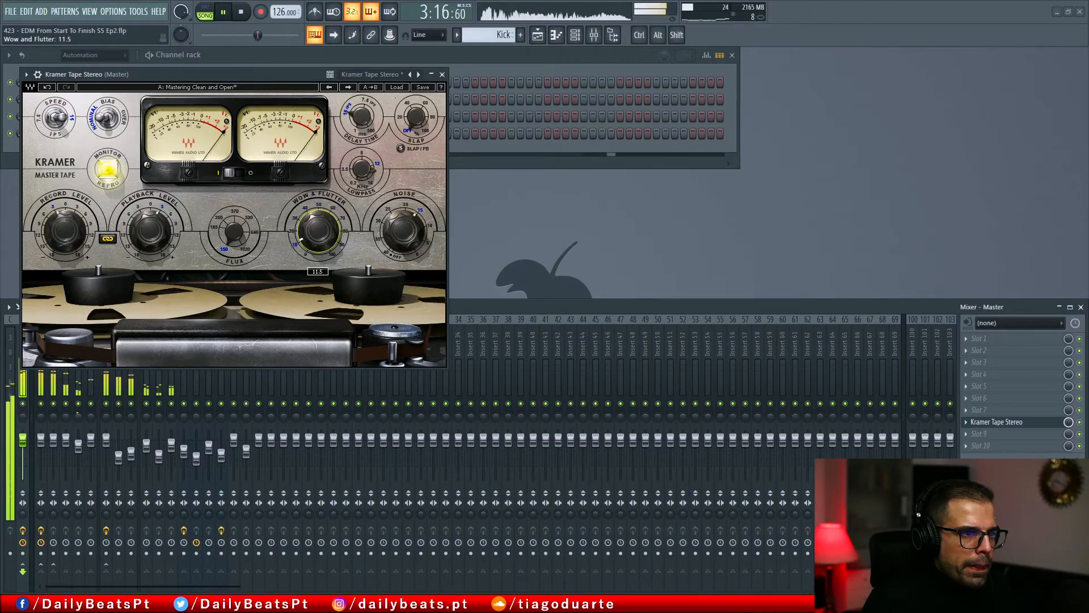
{"action": "left_click_drag", "start_coordinate": [409, 231], "coordinate": [410, 290]}
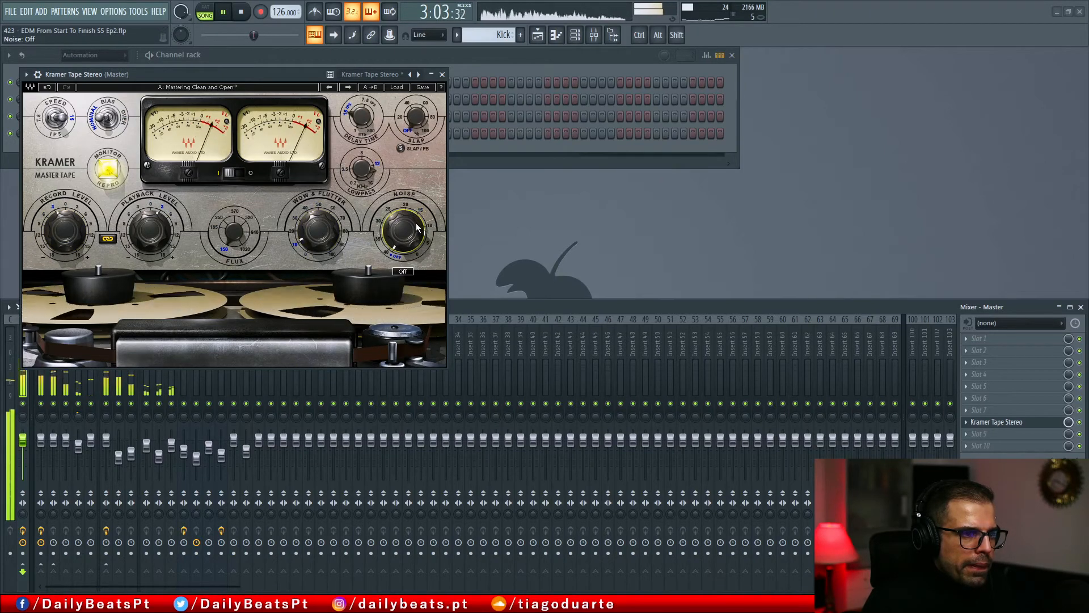
{"action": "left_click_drag", "start_coordinate": [43, 232], "coordinate": [42, 235]}
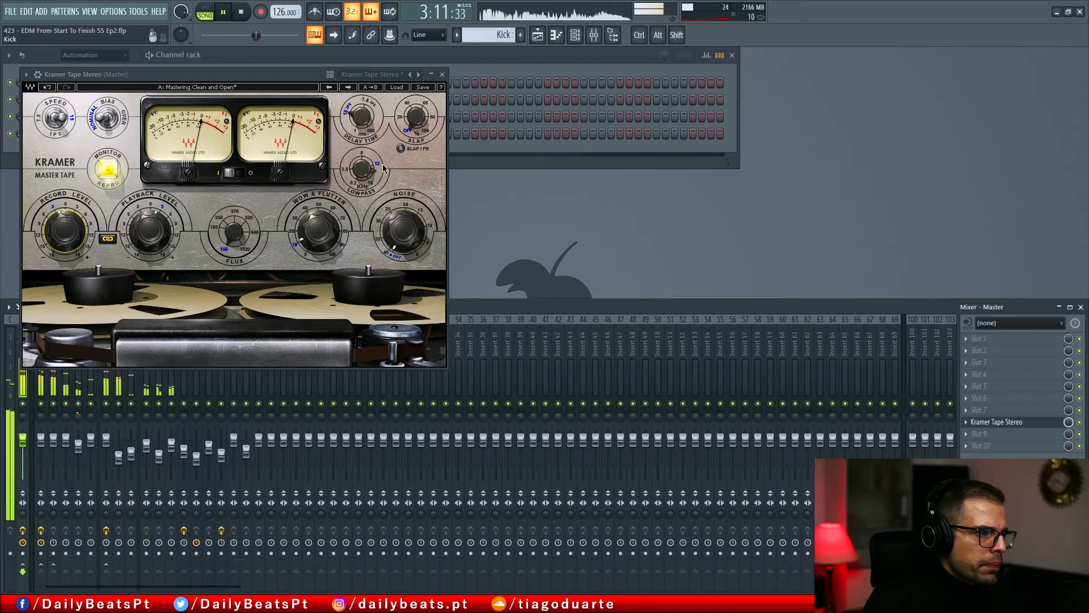
{"action": "left_click", "coordinate": [442, 74]}
- Show the playlist and play the arrangement from shortly before the breakdown at bar 65
{"action": "left_click", "coordinate": [40, 347]}
{"action": "left_click", "coordinate": [53, 349]}
{"action": "left_click", "coordinate": [65, 349]}
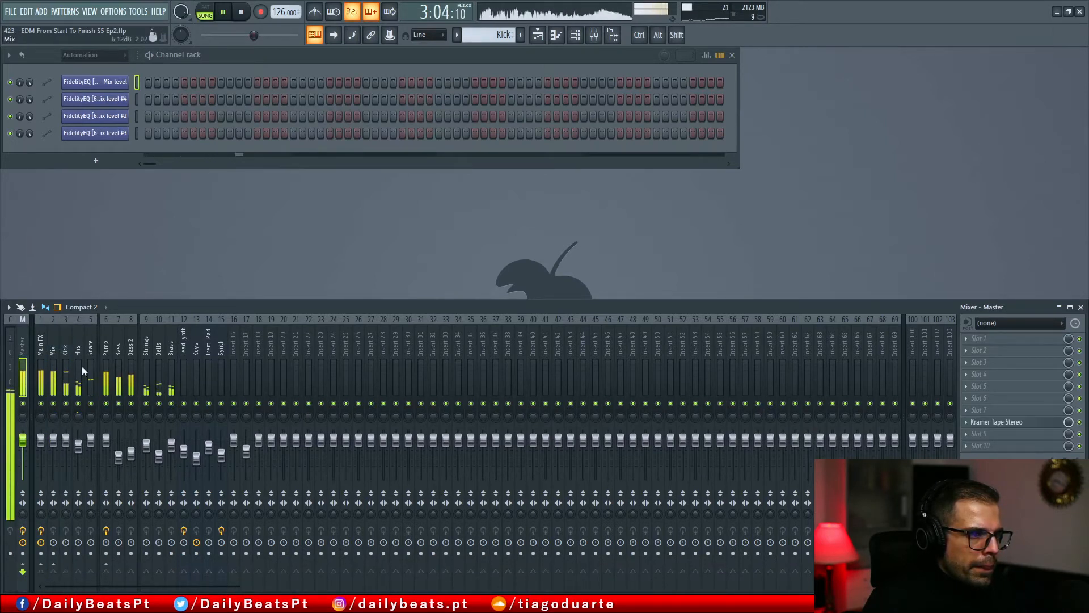
{"action": "left_click", "coordinate": [539, 37]}
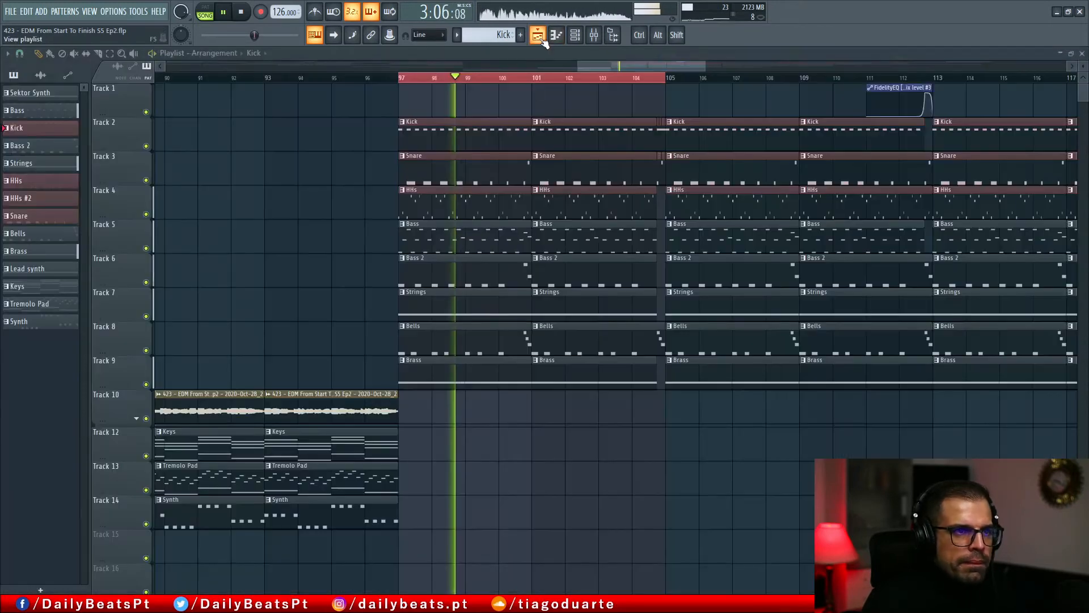
{"action": "scroll", "coordinate": [358, 123], "scroll_direction": "down", "scroll_amount": 3}
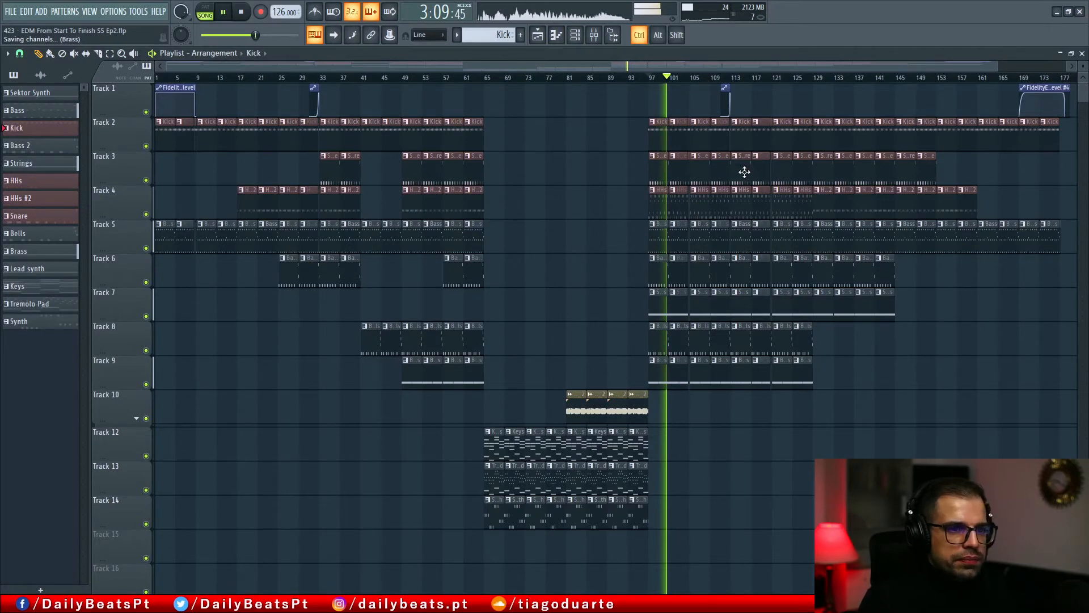
{"action": "left_click", "coordinate": [571, 82]}
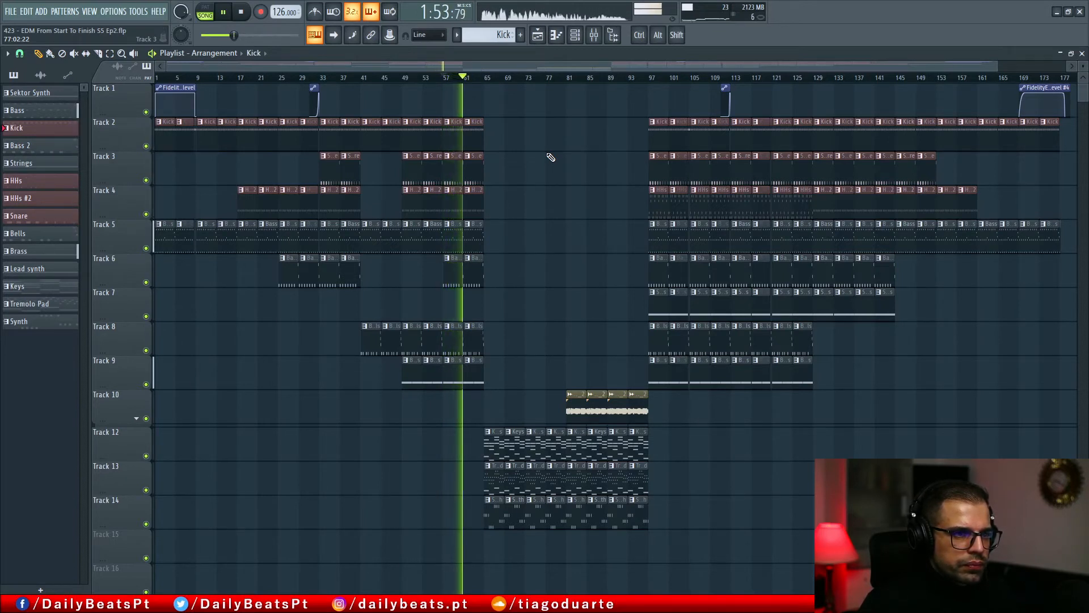
{"action": "scroll", "coordinate": [667, 299], "scroll_direction": "up", "scroll_amount": 5}
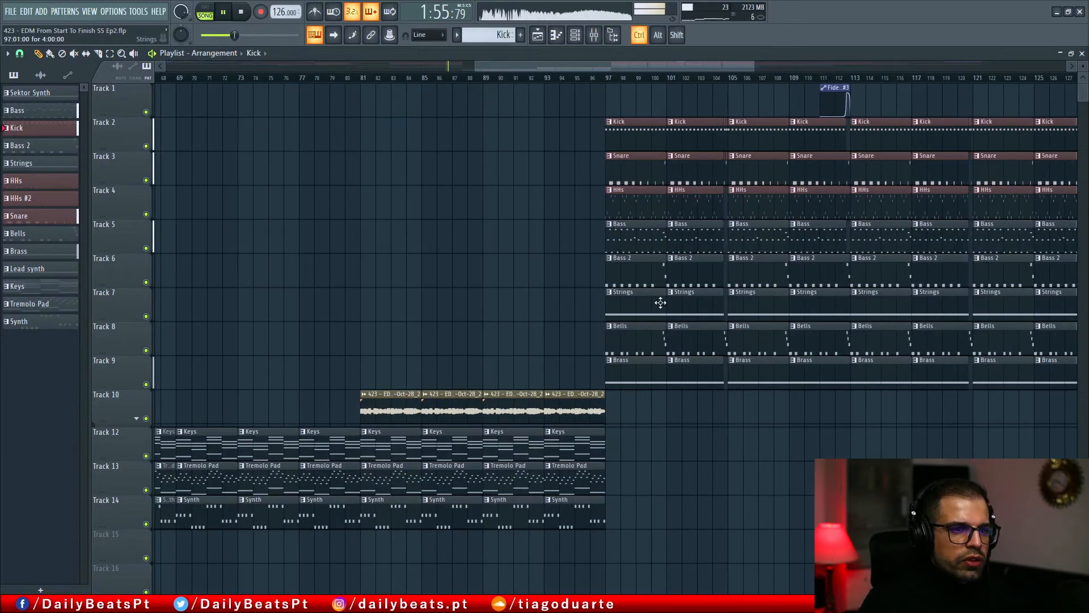
{"action": "scroll", "coordinate": [565, 310], "scroll_direction": "down", "scroll_amount": 3}
{"action": "left_click_drag", "start_coordinate": [556, 310], "coordinate": [935, 321]}
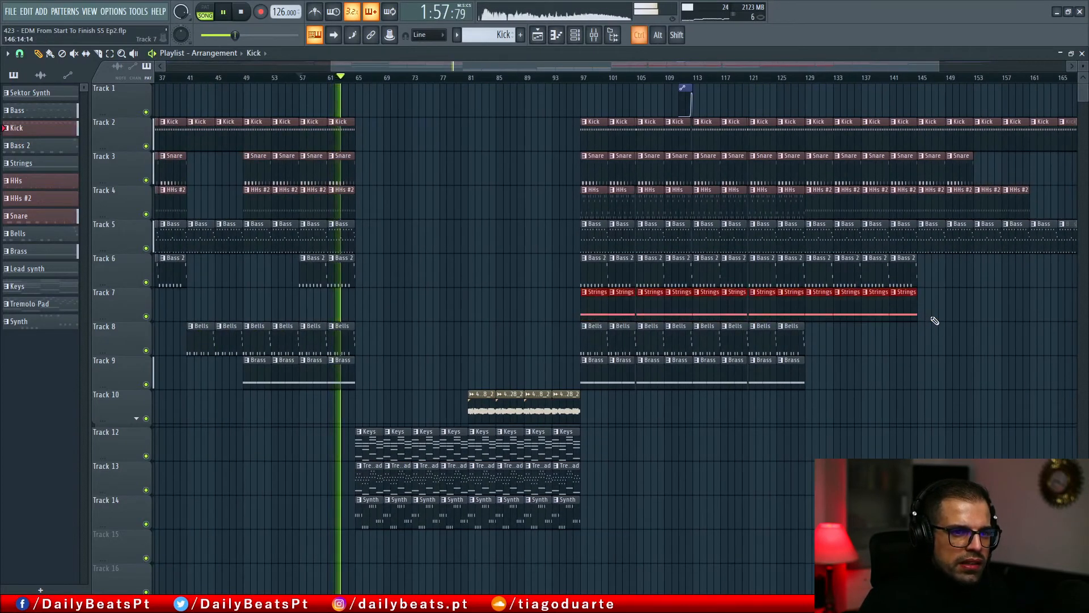
{"action": "left_click", "coordinate": [458, 284]}
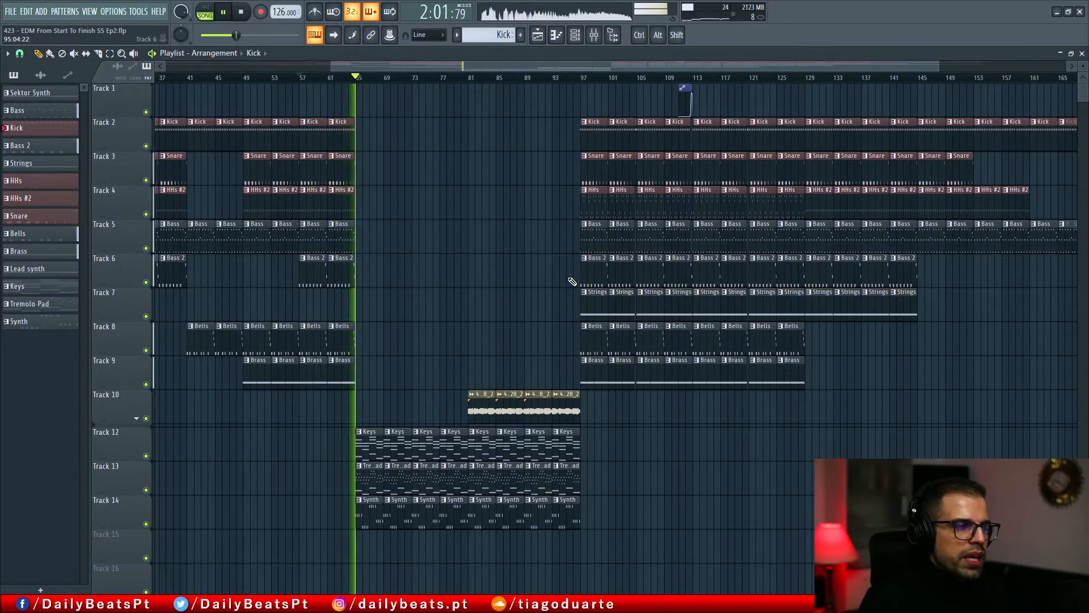
- Replay the transition into the breakdown from bar 61
{"action": "scroll", "coordinate": [325, 108], "scroll_direction": "up", "scroll_amount": 3}
{"action": "key", "text": "space"}
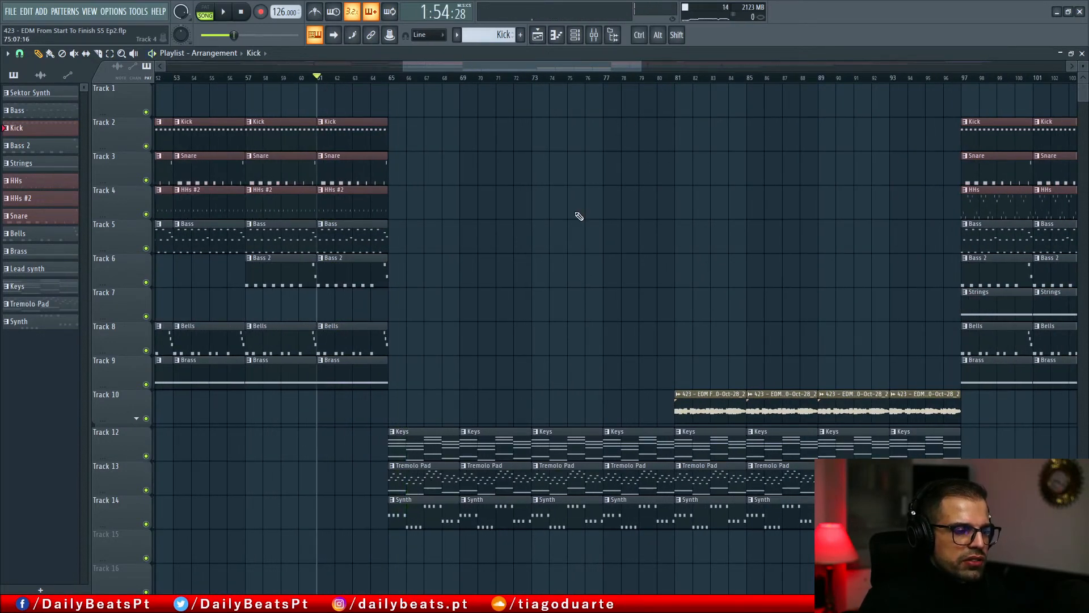
{"action": "left_click_drag", "start_coordinate": [439, 370], "coordinate": [239, 375]}
{"action": "key", "text": "space"}
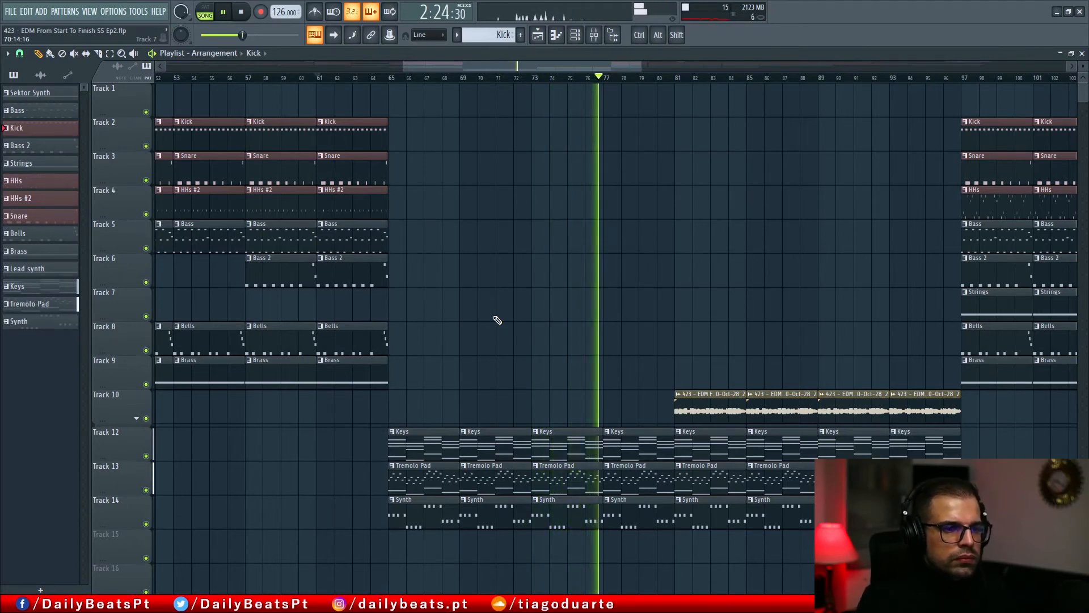
- Copy the first audio clip on Track 10 to bar 77, directly before the existing ones
{"action": "left_click_drag", "start_coordinate": [661, 283], "coordinate": [491, 299]}
{"action": "scroll", "coordinate": [469, 291], "scroll_direction": "down", "scroll_amount": 5}
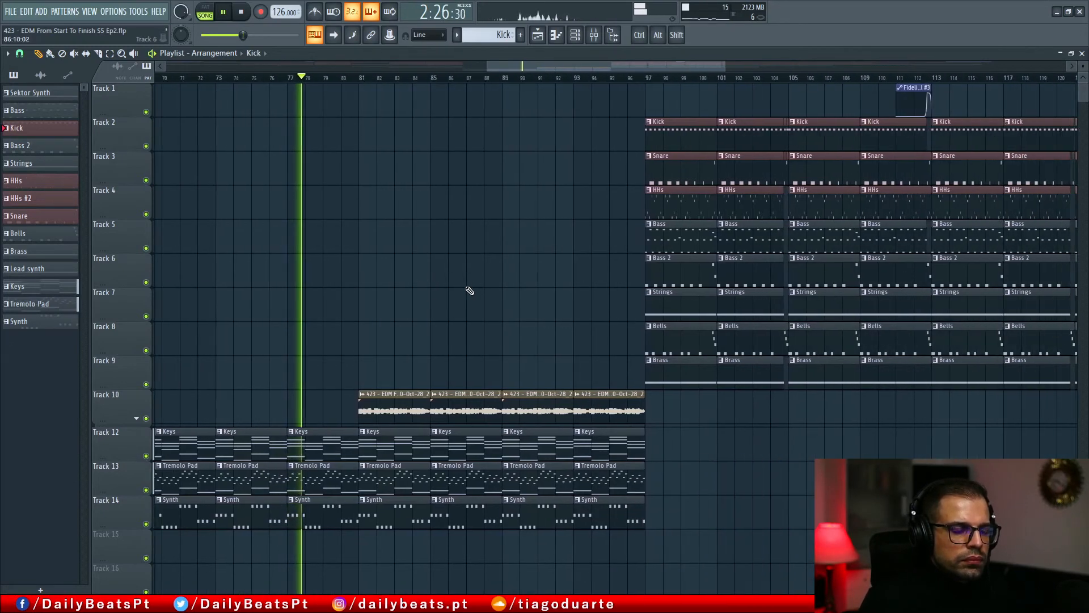
{"action": "scroll", "coordinate": [468, 291], "scroll_direction": "down", "scroll_amount": 1}
{"action": "left_click_drag", "start_coordinate": [456, 287], "coordinate": [646, 301]}
{"action": "scroll", "coordinate": [590, 311], "scroll_direction": "up", "scroll_amount": 4}
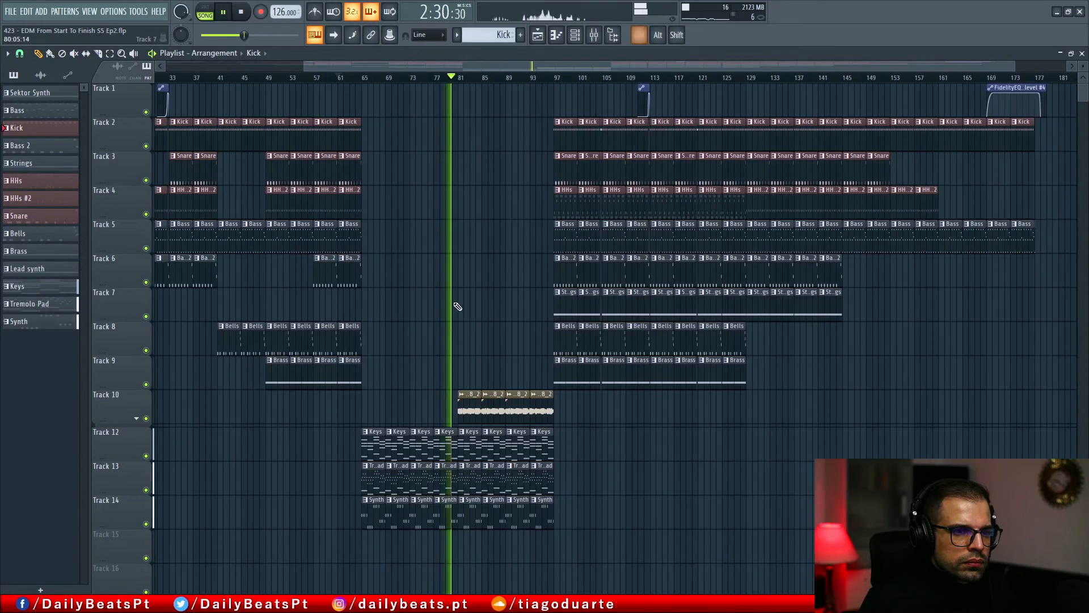
{"action": "left_click_drag", "start_coordinate": [584, 307], "coordinate": [518, 332]}
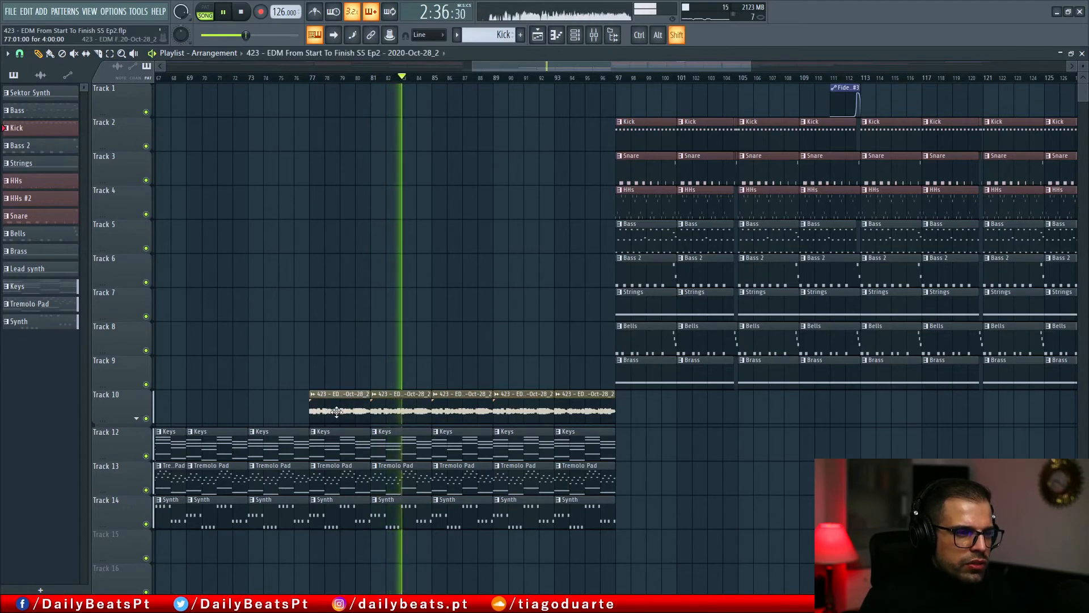
- Mark bars 77 to 81 and create a volume automation clip for the first audio clip on Track 10
{"action": "scroll", "coordinate": [301, 279], "scroll_direction": "up", "scroll_amount": 3}
{"action": "key", "text": "space"}
{"action": "left_click_drag", "start_coordinate": [464, 89], "coordinate": [333, 93]}
{"action": "left_click", "coordinate": [333, 400]}
{"action": "mouse_move", "coordinate": [449, 489]}
{"action": "left_click", "coordinate": [517, 499]}
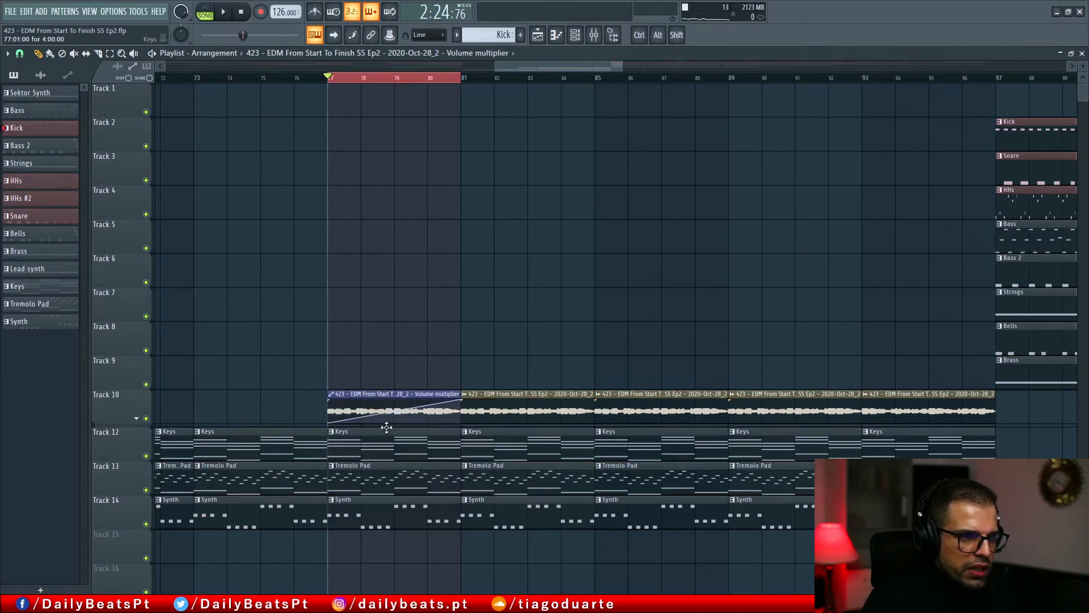
- Bend the rising volume automation on Track 10 to a tension of 23% and replay it from bar 73
{"action": "key", "text": "space"}
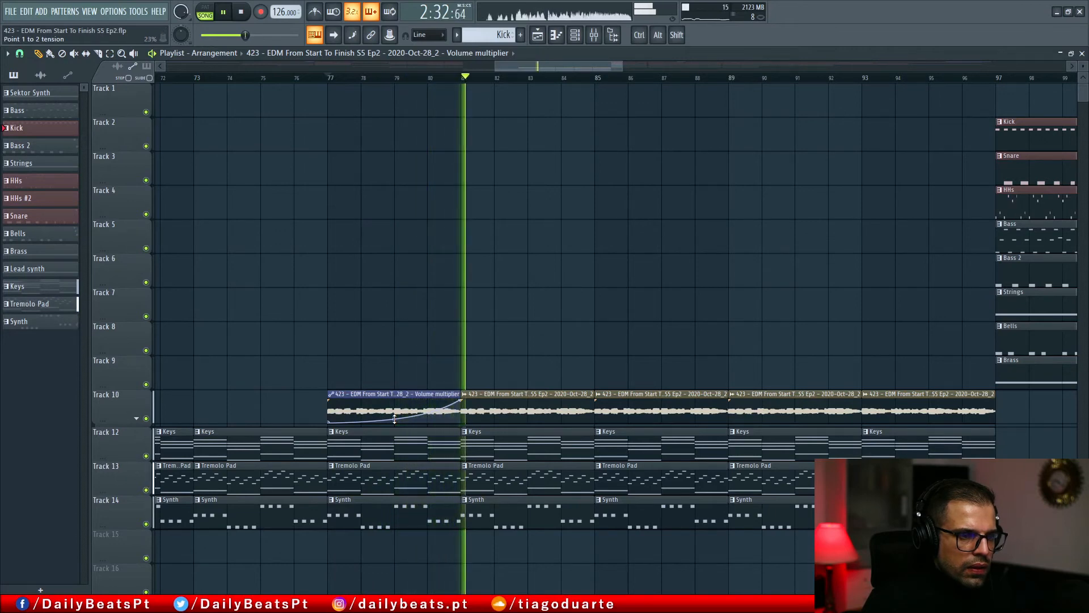
{"action": "scroll", "coordinate": [377, 314], "scroll_direction": "down", "scroll_amount": 3}
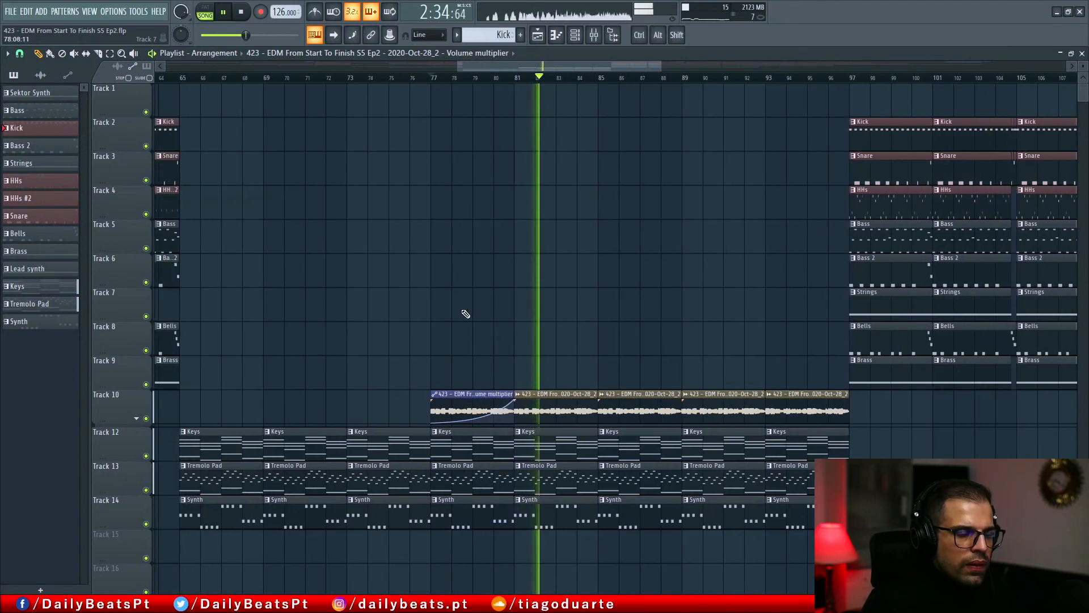
{"action": "left_click", "coordinate": [350, 80]}
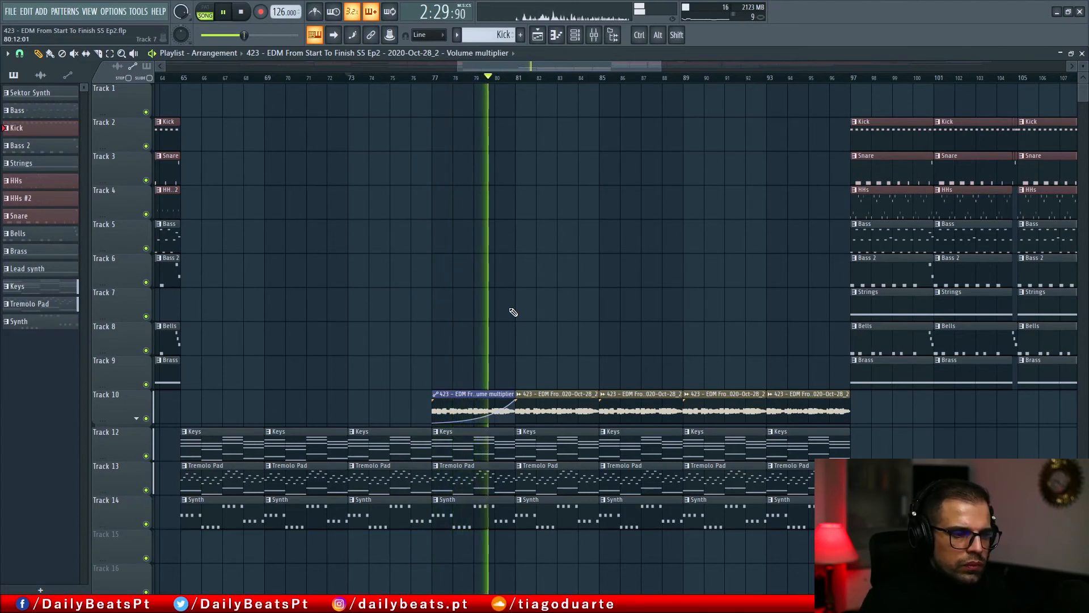
- Listen through the rest of the breakdown and into the drop at bar 97, examining the whole arrangement
{"action": "left_click_drag", "start_coordinate": [666, 316], "coordinate": [489, 331]}
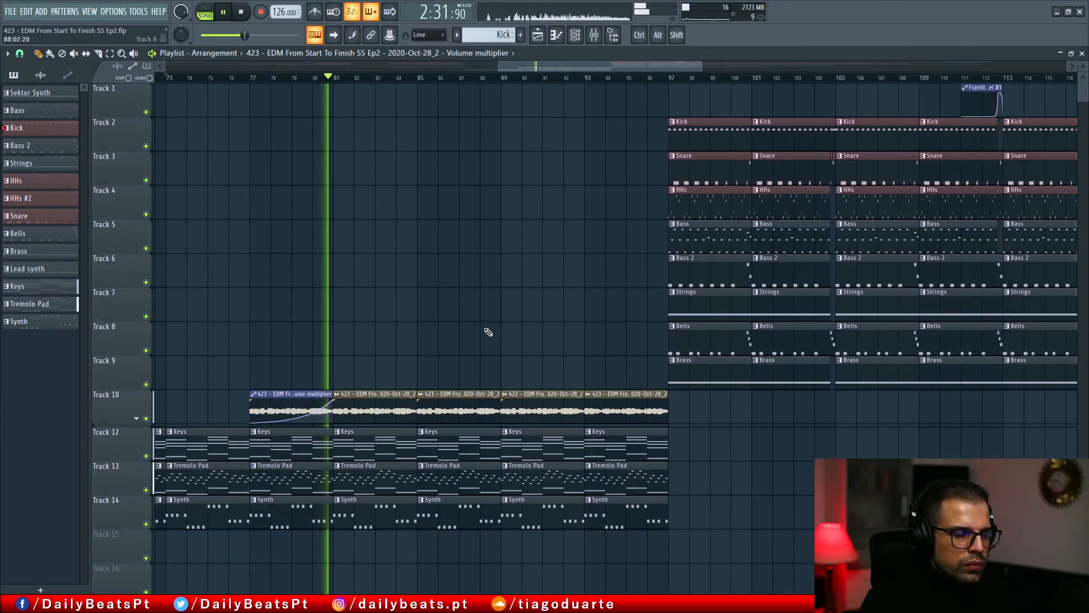
{"action": "left_click_drag", "start_coordinate": [566, 321], "coordinate": [492, 326]}
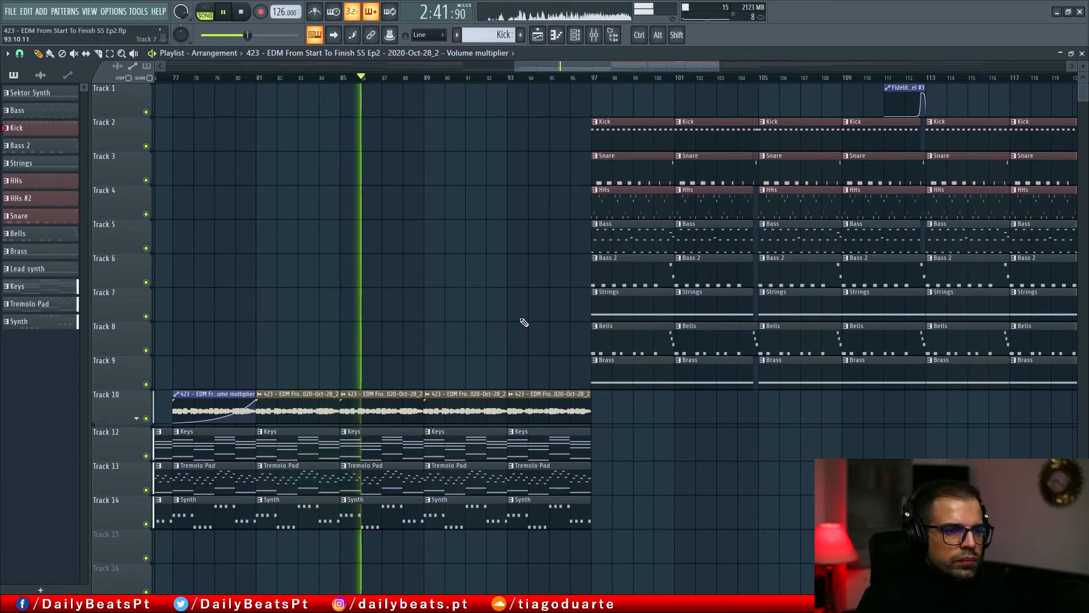
{"action": "scroll", "coordinate": [376, 341], "scroll_direction": "down", "scroll_amount": 2}
{"action": "scroll", "coordinate": [378, 341], "scroll_direction": "down", "scroll_amount": 2}
{"action": "scroll", "coordinate": [343, 347], "scroll_direction": "up", "scroll_amount": 6}
{"action": "scroll", "coordinate": [341, 347], "scroll_direction": "down", "scroll_amount": 2}
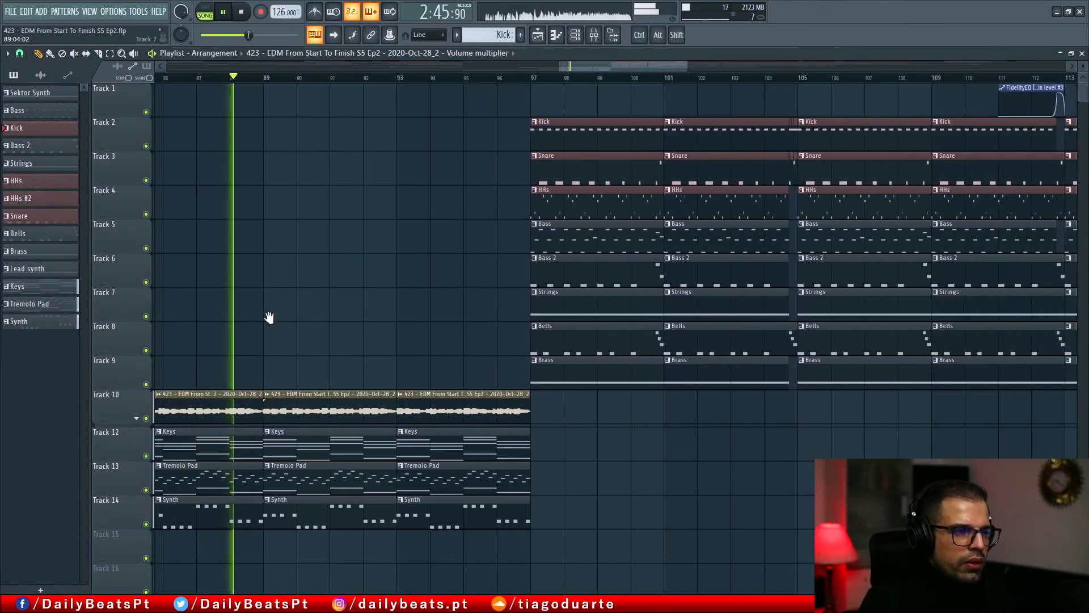
{"action": "scroll", "coordinate": [274, 323], "scroll_direction": "left", "scroll_amount": 2}
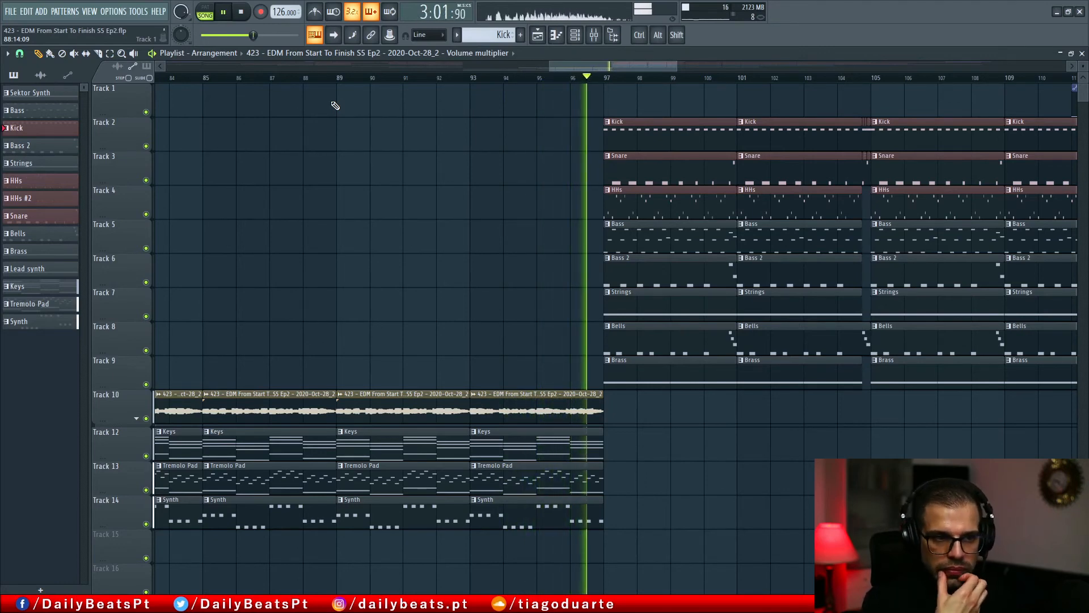
{"action": "scroll", "coordinate": [365, 204], "scroll_direction": "down", "scroll_amount": 3}
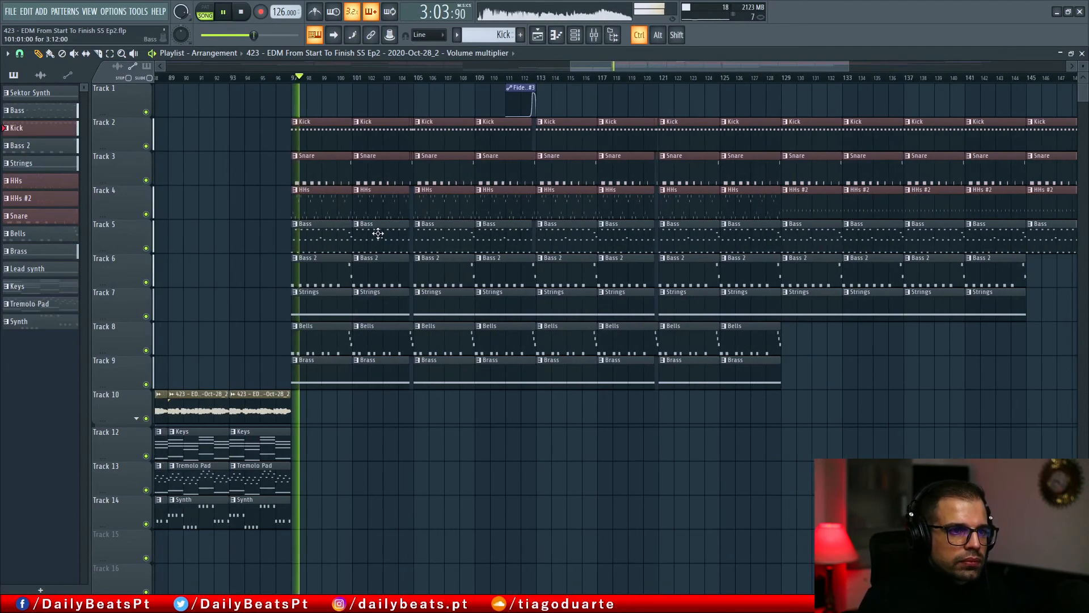
{"action": "scroll", "coordinate": [377, 232], "scroll_direction": "down", "scroll_amount": 3}
{"action": "scroll", "coordinate": [397, 235], "scroll_direction": "up", "scroll_amount": 4}
{"action": "scroll", "coordinate": [411, 238], "scroll_direction": "down", "scroll_amount": 1}
{"action": "scroll", "coordinate": [407, 236], "scroll_direction": "down", "scroll_amount": 2}
{"action": "scroll", "coordinate": [329, 227], "scroll_direction": "down", "scroll_amount": 2}
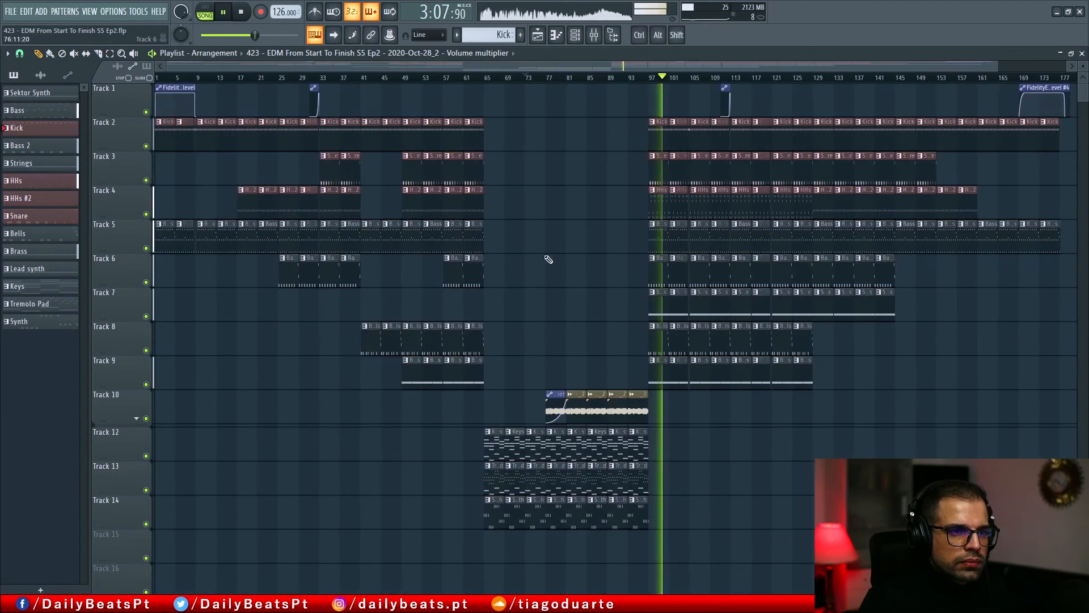